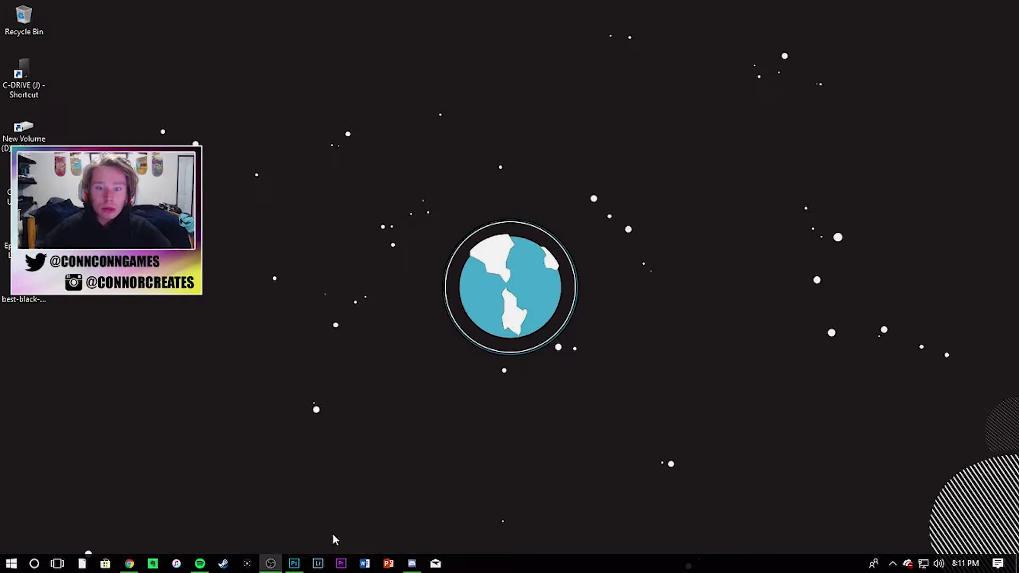
- Create a new 1920×1080 document from the Custom preset
{"action": "left_click", "coordinate": [294, 564]}
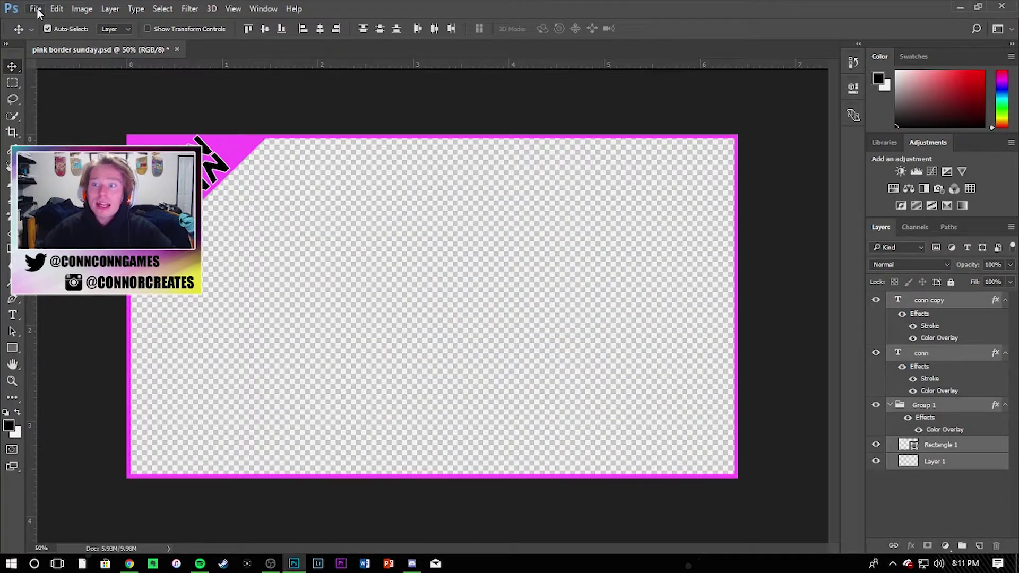
{"action": "left_click", "coordinate": [38, 9]}
{"action": "left_click", "coordinate": [78, 23]}
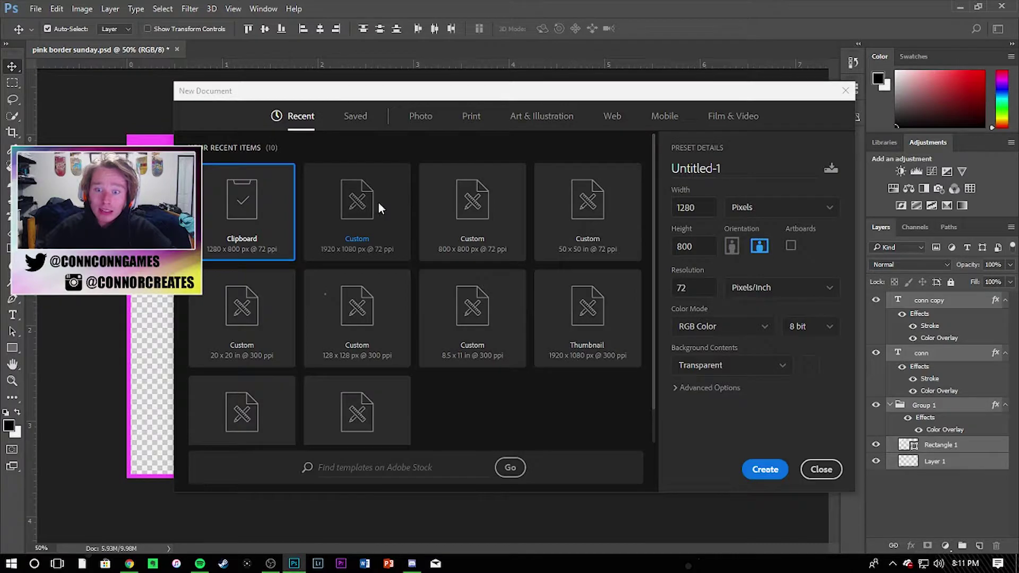
{"action": "left_click", "coordinate": [379, 206]}
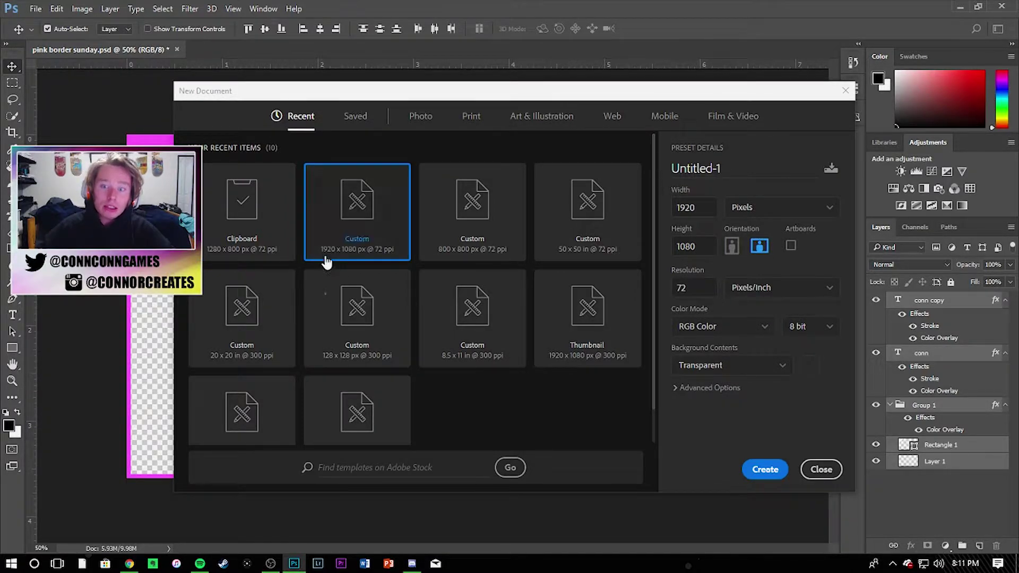
{"action": "left_click", "coordinate": [766, 471]}
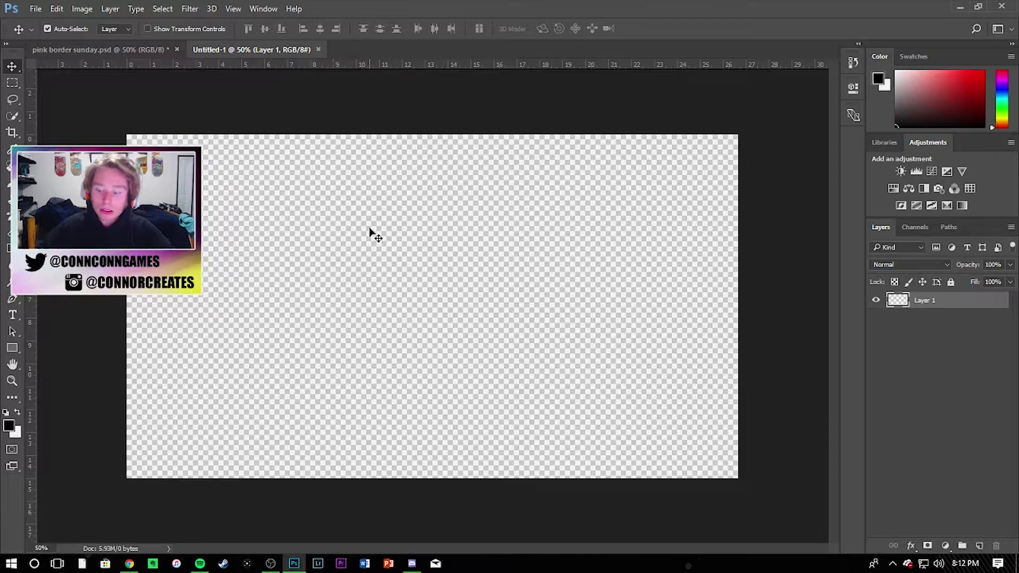
- Paste the neon light-streak image and stretch it to fill the whole canvas
{"action": "key", "text": "ctrl+v"}
{"action": "mouse_move", "coordinate": [372, 228]}
{"action": "left_mouse_down"}
{"action": "mouse_move", "coordinate": [413, 268]}
{"action": "mouse_move", "coordinate": [316, 234]}
{"action": "left_mouse_up"}
{"action": "key", "text": "ctrl+t"}
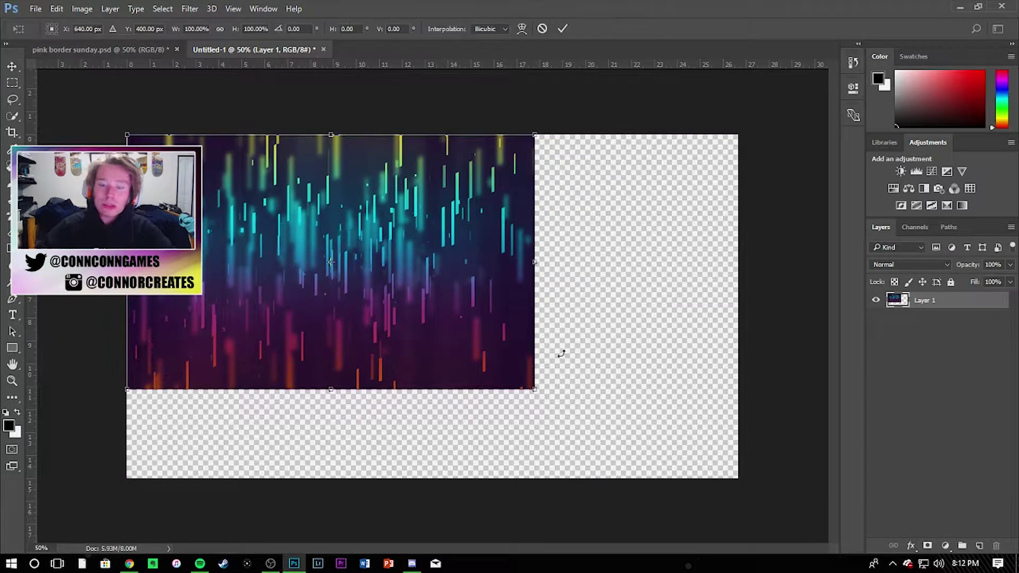
{"action": "left_click_drag", "start_coordinate": [534, 390], "coordinate": [736, 475]}
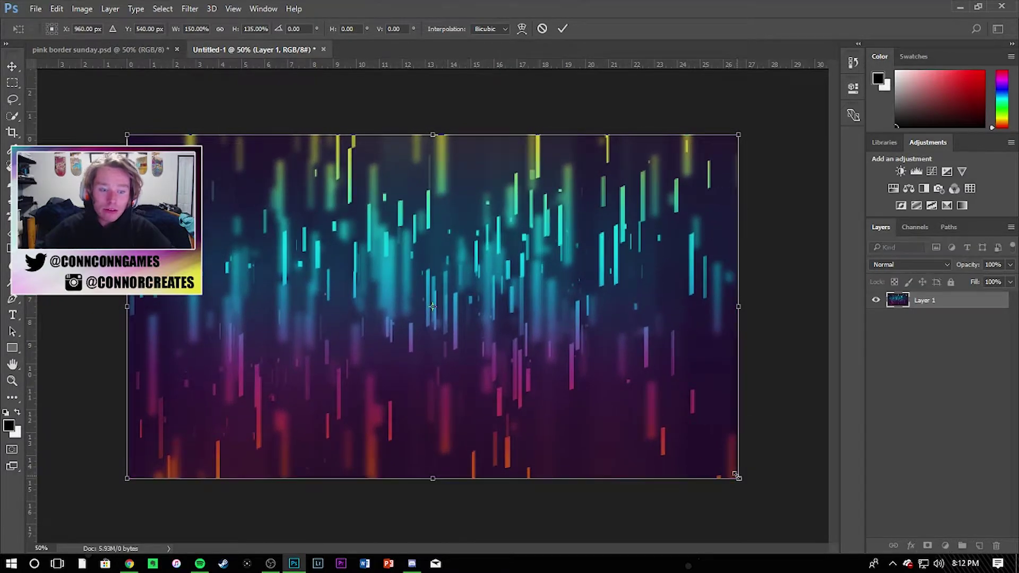
{"action": "key", "text": "Return"}
- Apply Camera Raw: Exposure -0.40, Contrast +58, Highlights -18, Shadows +12, Clarity +100, Saturation +38
{"action": "left_click", "coordinate": [189, 9]}
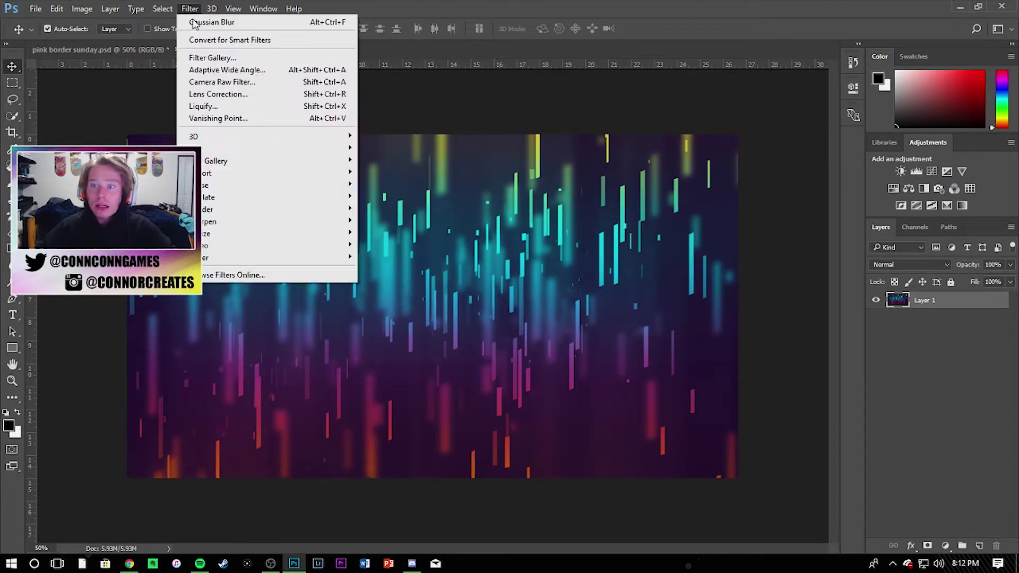
{"action": "left_click", "coordinate": [198, 10]}
{"action": "left_click", "coordinate": [191, 9]}
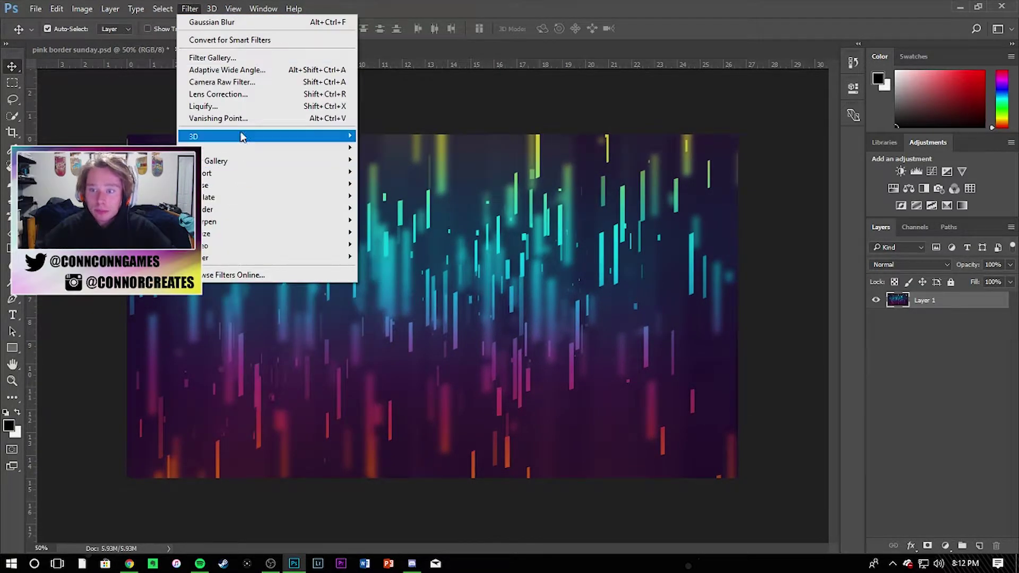
{"action": "left_click", "coordinate": [267, 83]}
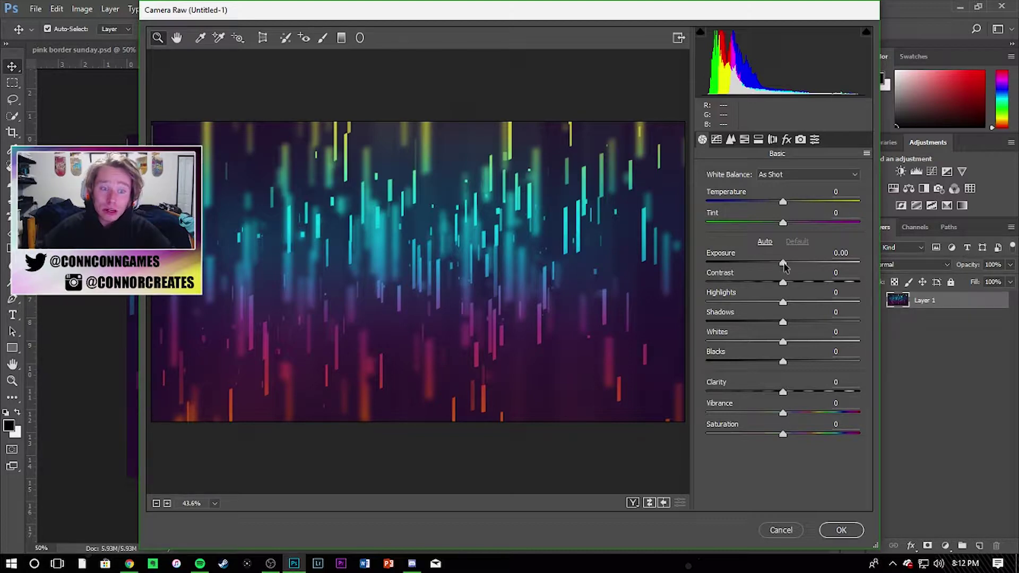
{"action": "left_click_drag", "start_coordinate": [784, 264], "coordinate": [793, 324]}
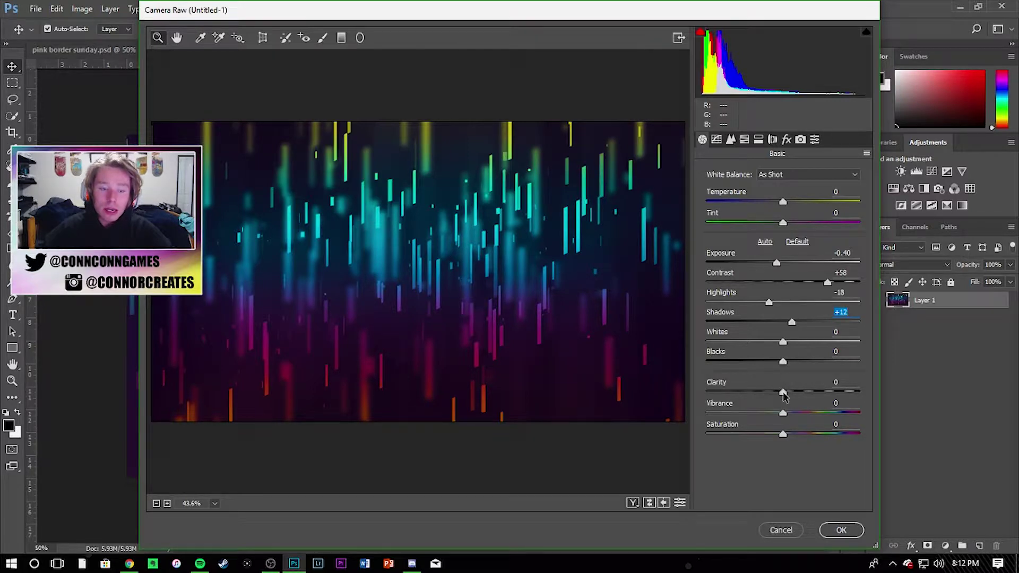
{"action": "left_click_drag", "start_coordinate": [783, 392], "coordinate": [914, 393]}
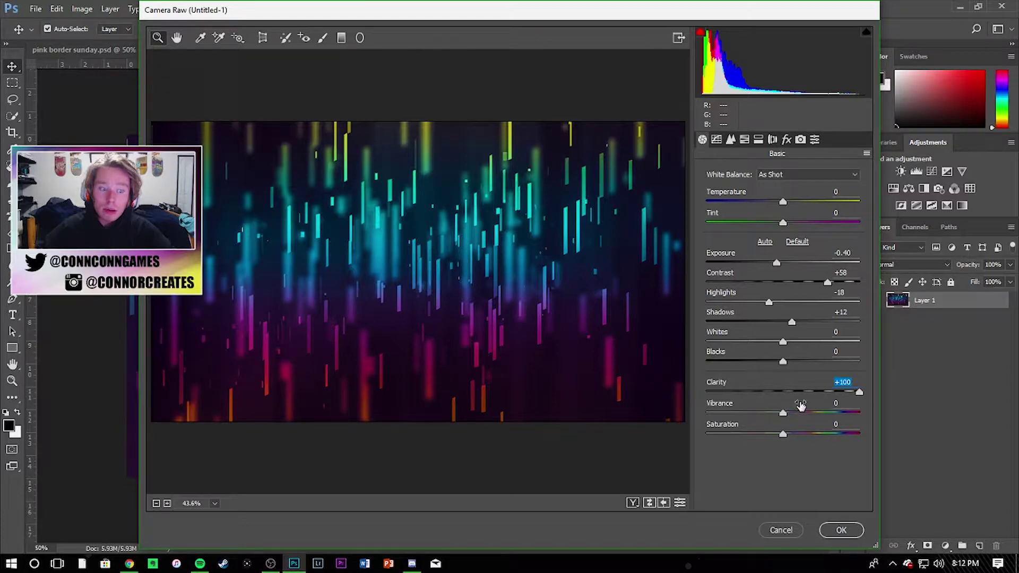
{"action": "left_click_drag", "start_coordinate": [784, 434], "coordinate": [813, 440]}
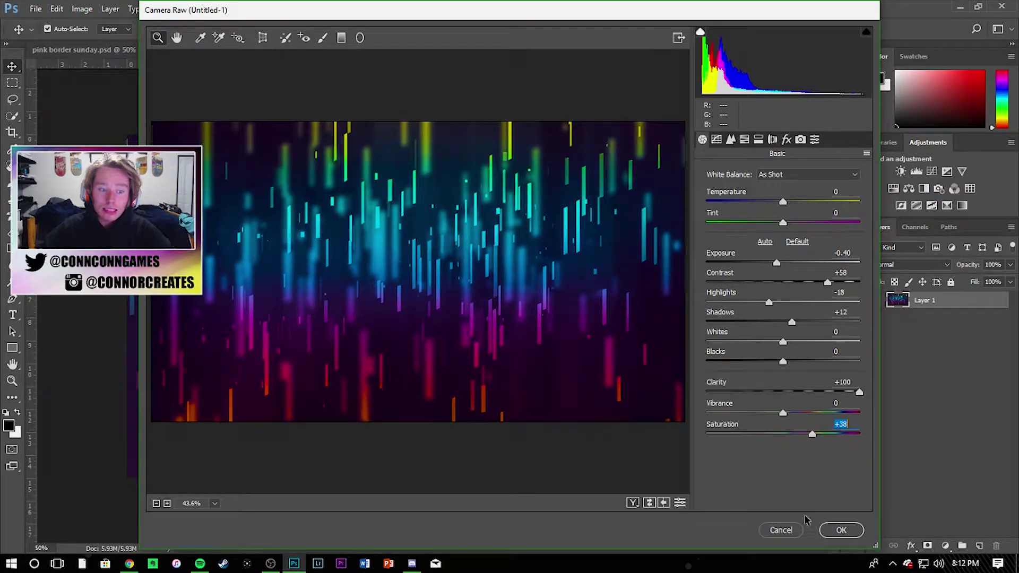
{"action": "left_click", "coordinate": [841, 531]}
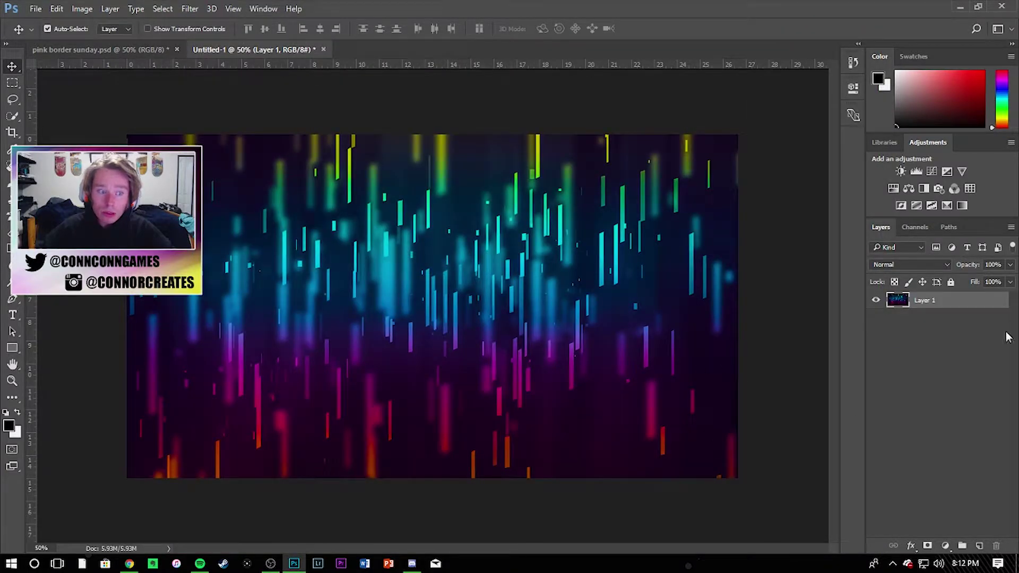
- Apply a Gaussian Blur of about 30.4 px to the streaks, then go to pink border sunday
{"action": "left_click", "coordinate": [190, 9]}
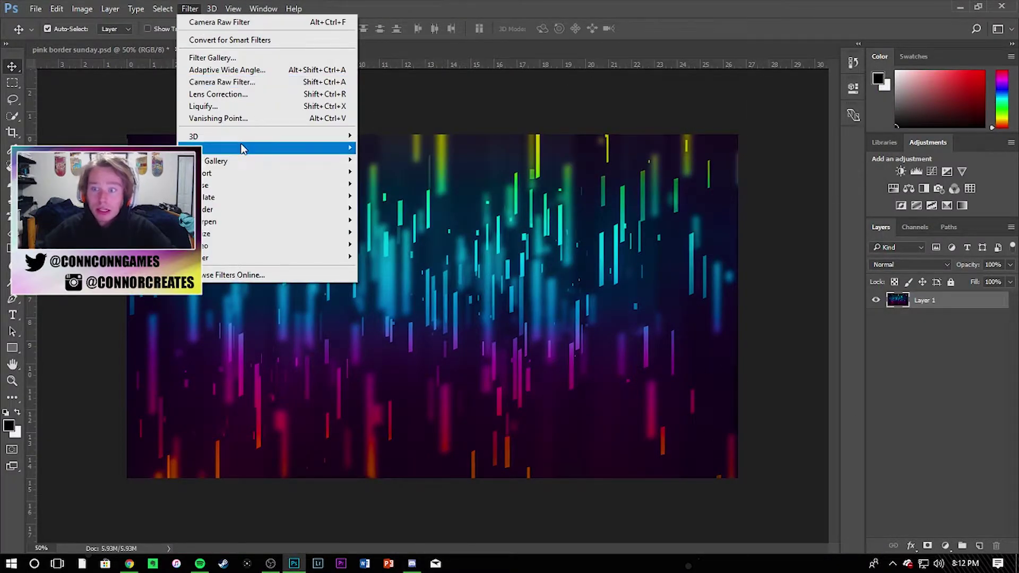
{"action": "mouse_move", "coordinate": [241, 149]}
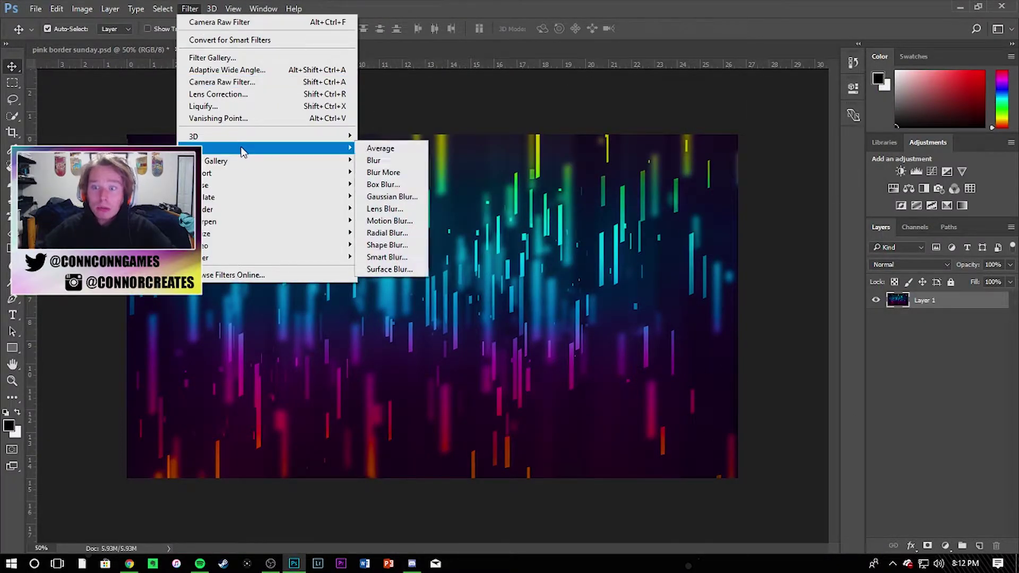
{"action": "left_click", "coordinate": [401, 200]}
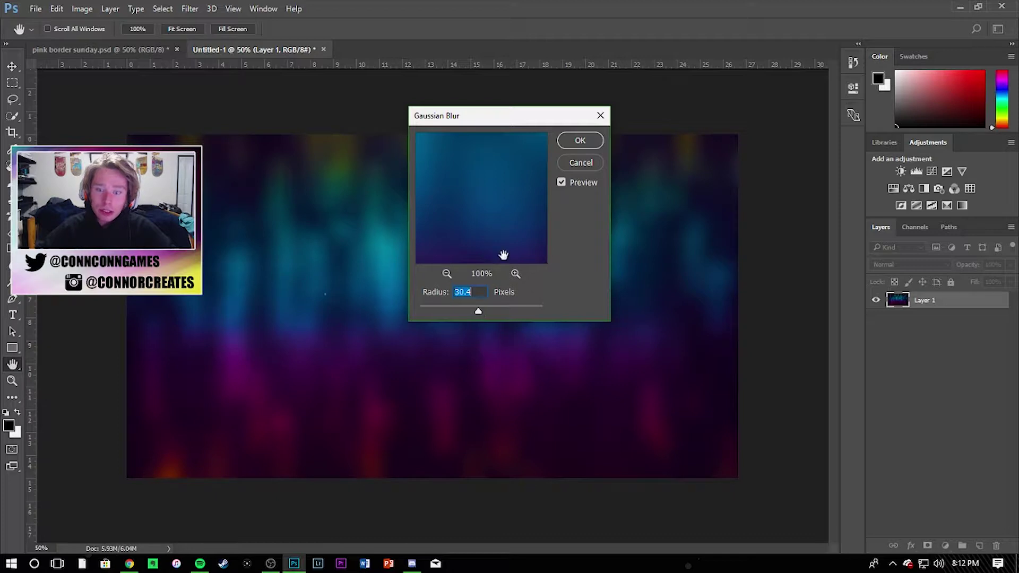
{"action": "left_click", "coordinate": [584, 142]}
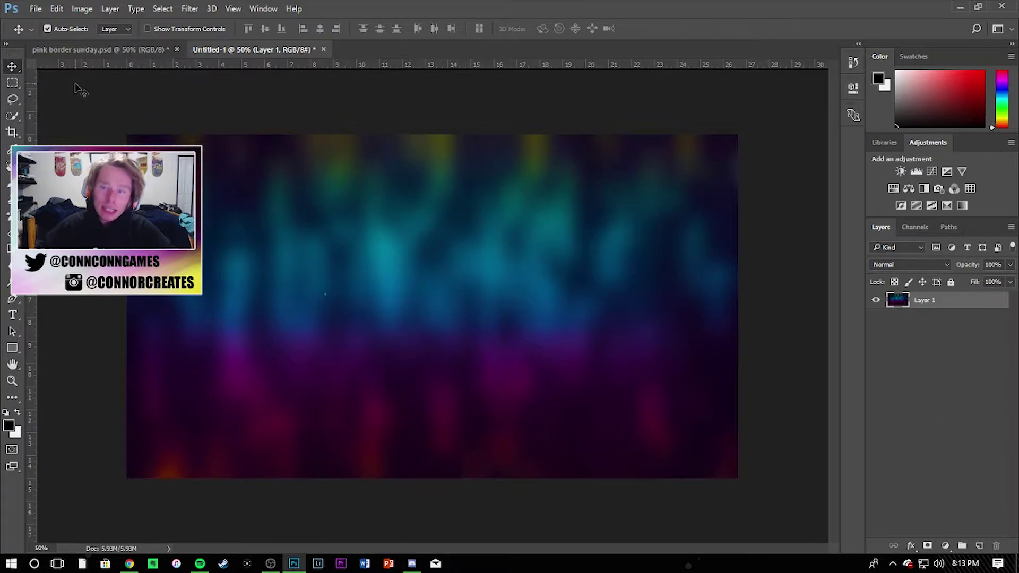
{"action": "left_click", "coordinate": [80, 49]}
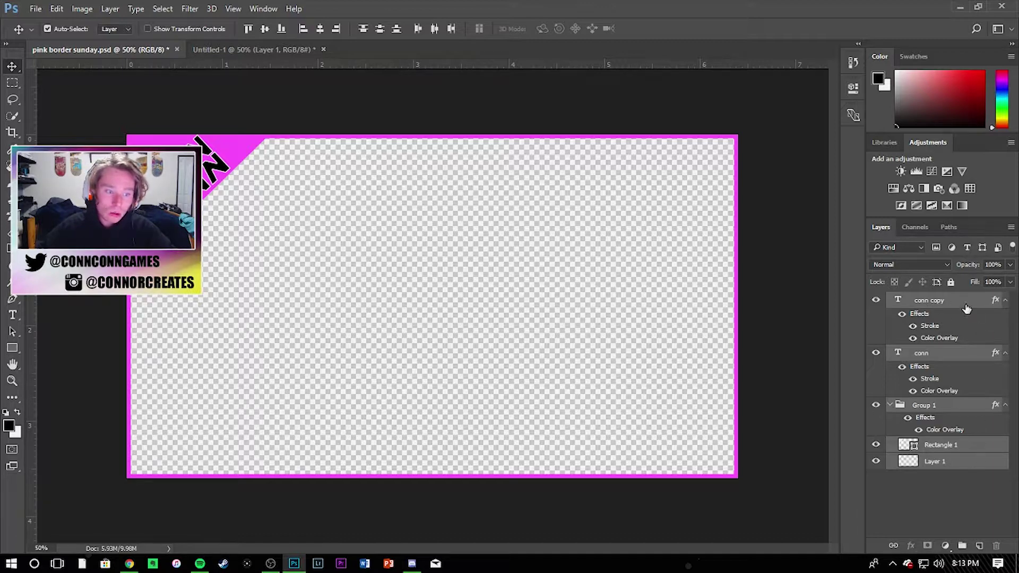
- Drag the conn copy through Layer 1 layers onto the Untitled-1 canvas
{"action": "left_click", "coordinate": [961, 462]}
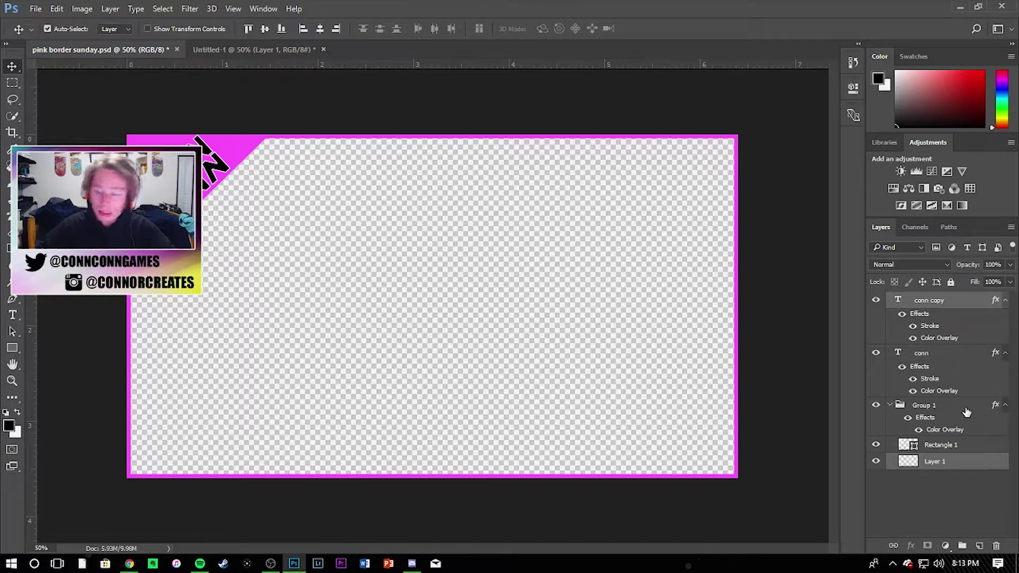
{"action": "left_click", "coordinate": [956, 300]}
{"action": "left_click", "coordinate": [951, 462], "text": "shift"}
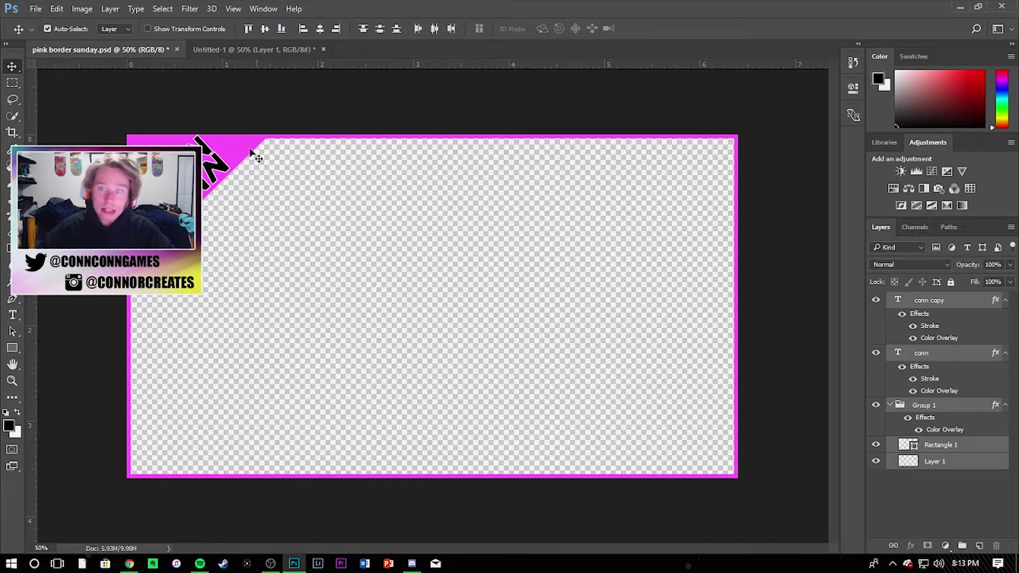
{"action": "left_click_drag", "start_coordinate": [256, 155], "coordinate": [282, 141]}
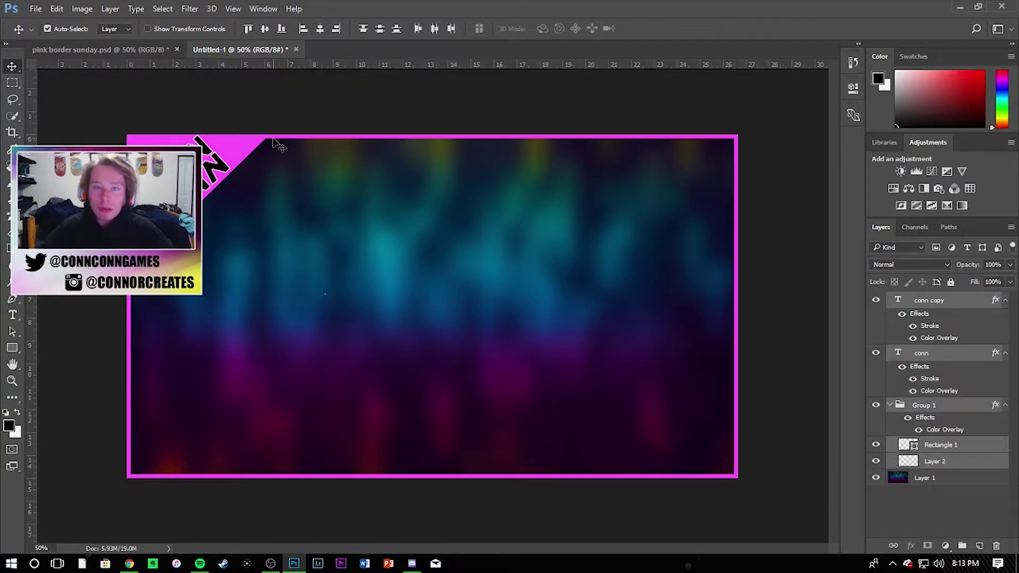
- Select the conn copy layer and add a new empty layer above it
{"action": "left_click", "coordinate": [955, 514]}
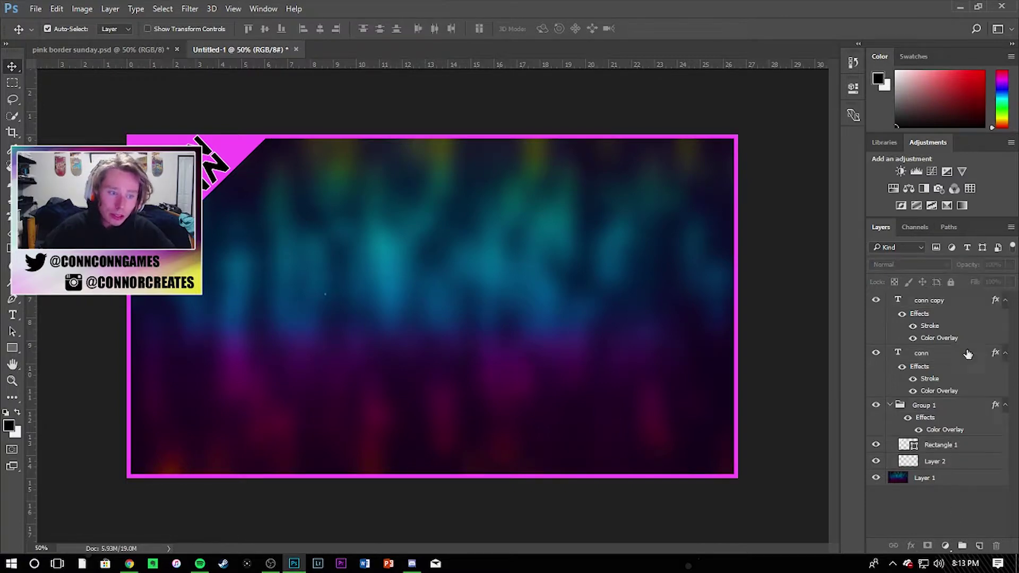
{"action": "left_click", "coordinate": [962, 316]}
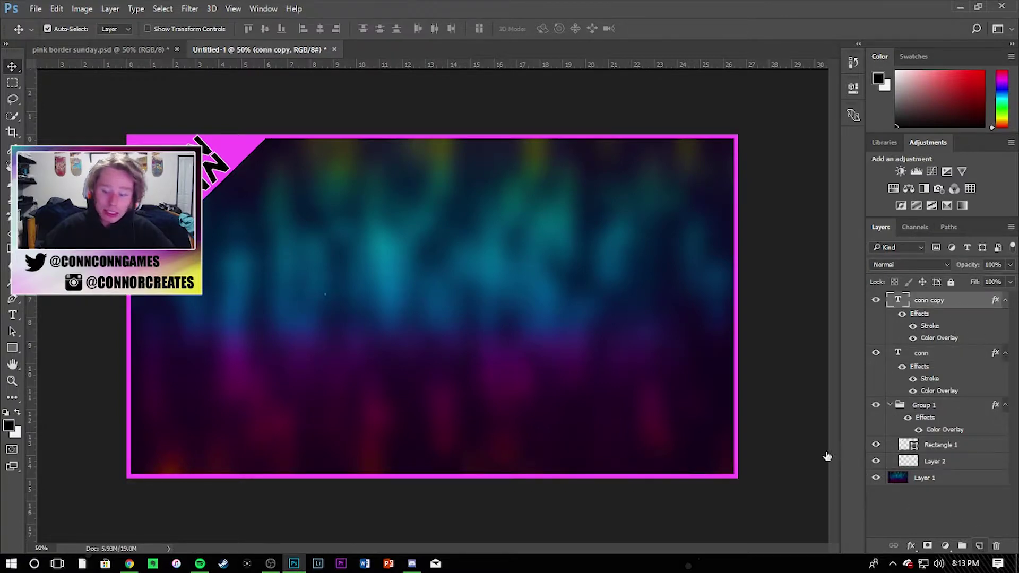
{"action": "left_click", "coordinate": [980, 547]}
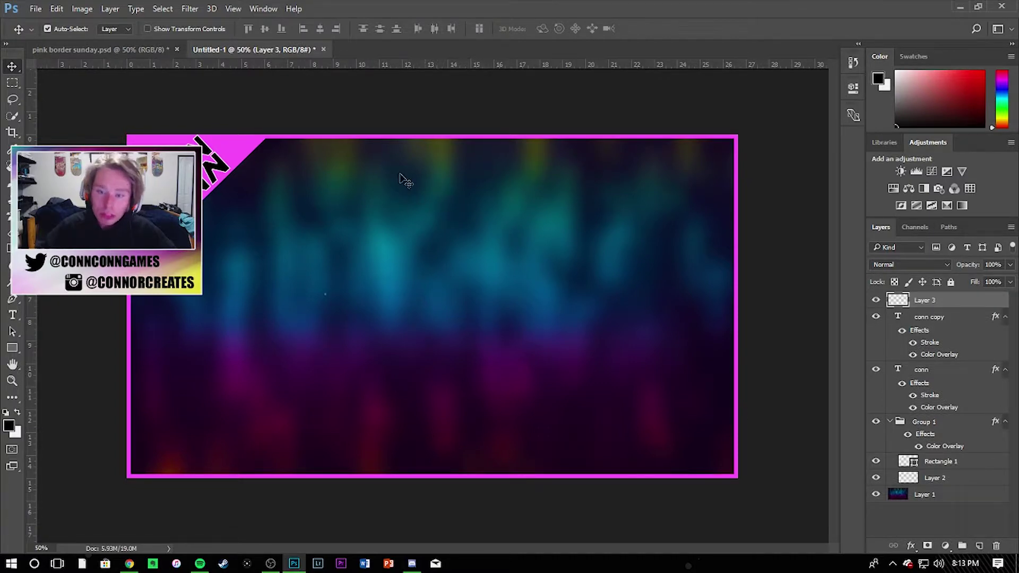
- Type 'how to make' as a new text layer near the top of the canvas
{"action": "key", "text": "t"}
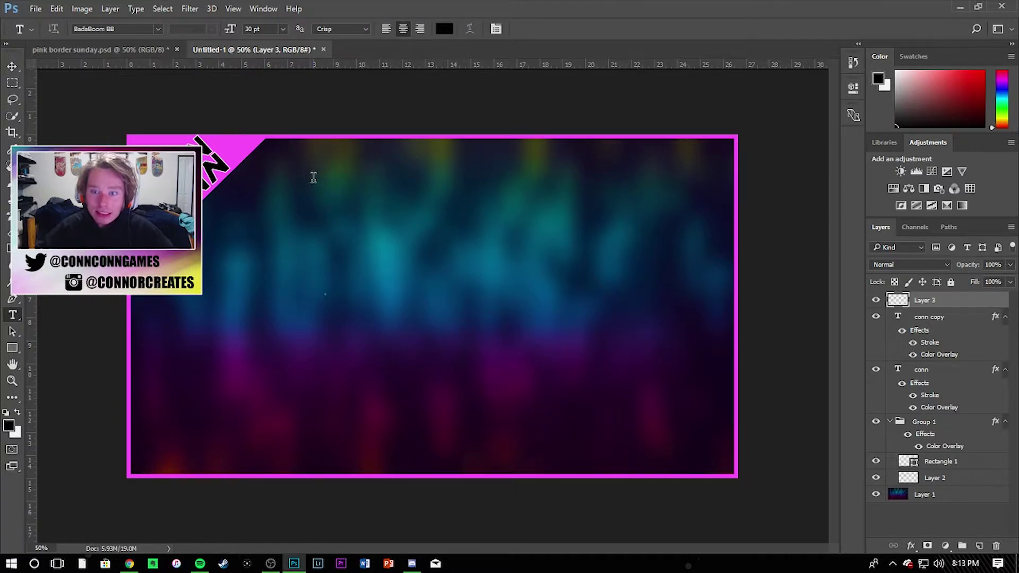
{"action": "left_click", "coordinate": [313, 176]}
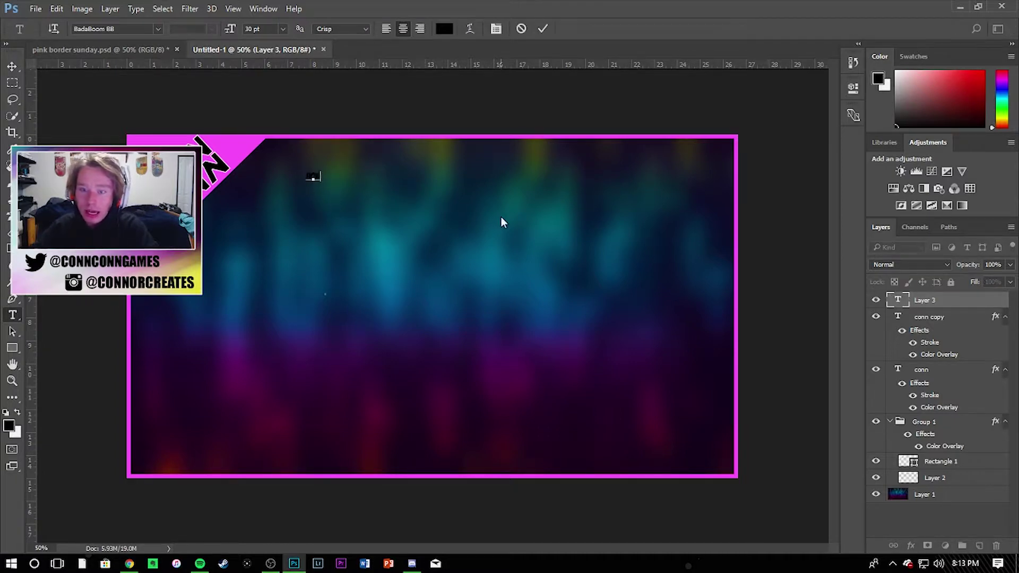
{"action": "type", "text": "how to make"}
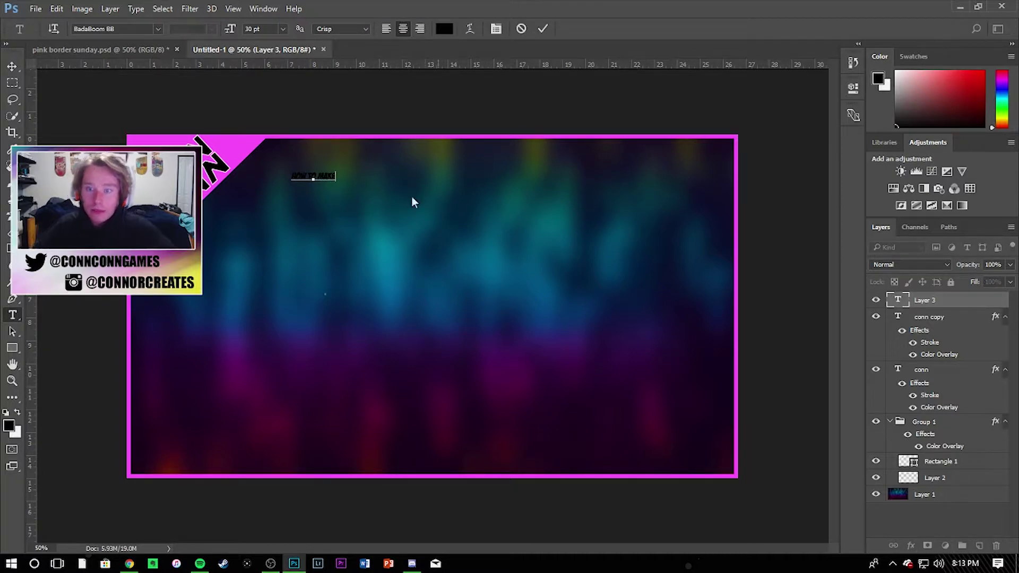
{"action": "left_click", "coordinate": [13, 66]}
- Enlarge the 'how to make' text and position it across the top of the thumbnail
{"action": "key", "text": "ctrl+t"}
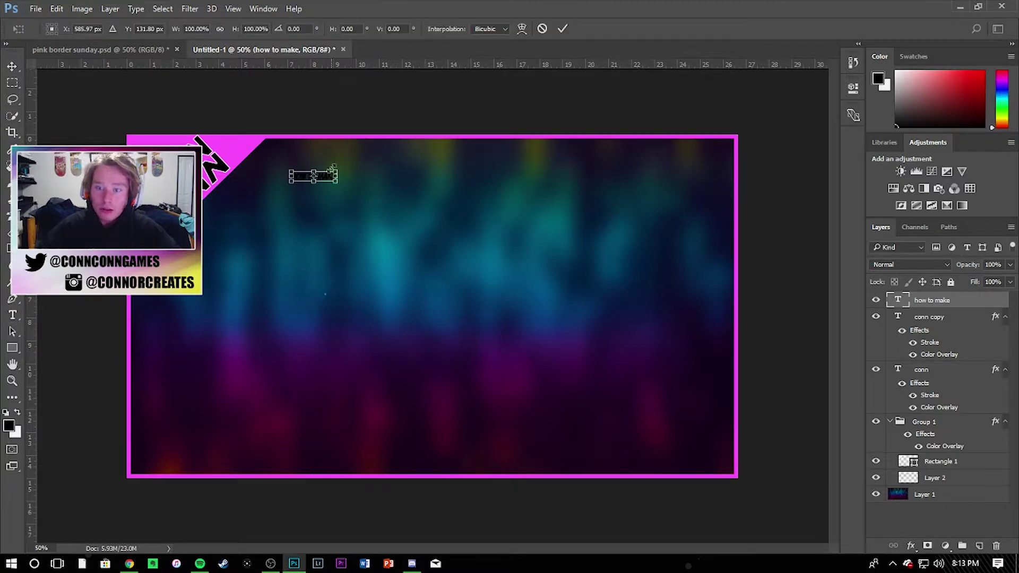
{"action": "left_click_drag", "start_coordinate": [335, 171], "coordinate": [680, 93]}
{"action": "left_click_drag", "start_coordinate": [603, 170], "coordinate": [583, 227]}
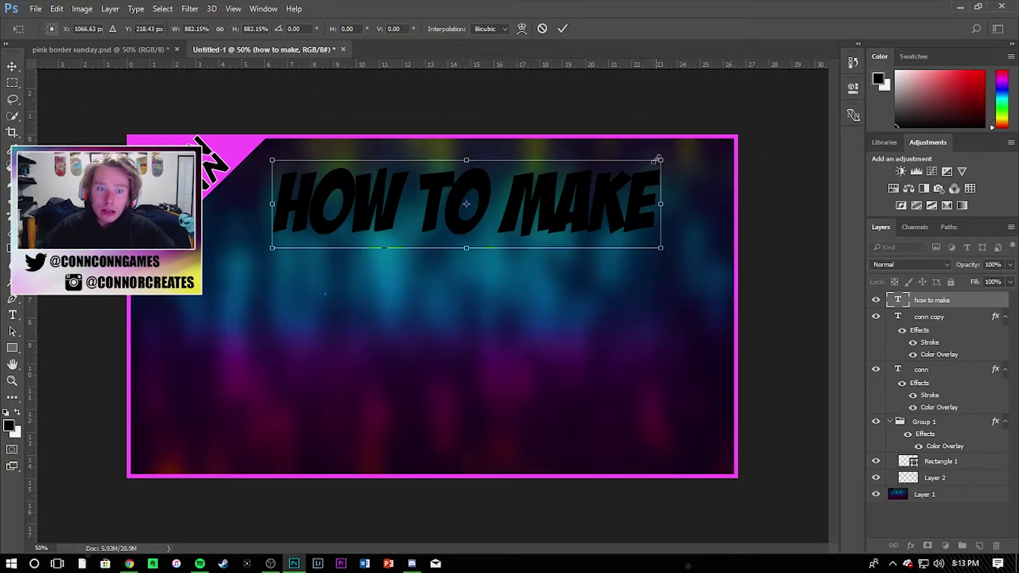
{"action": "left_click_drag", "start_coordinate": [659, 151], "coordinate": [723, 146]}
{"action": "mouse_move", "coordinate": [627, 201]}
{"action": "left_mouse_down"}
{"action": "mouse_move", "coordinate": [622, 186]}
{"action": "mouse_move", "coordinate": [616, 195]}
{"action": "left_mouse_up"}
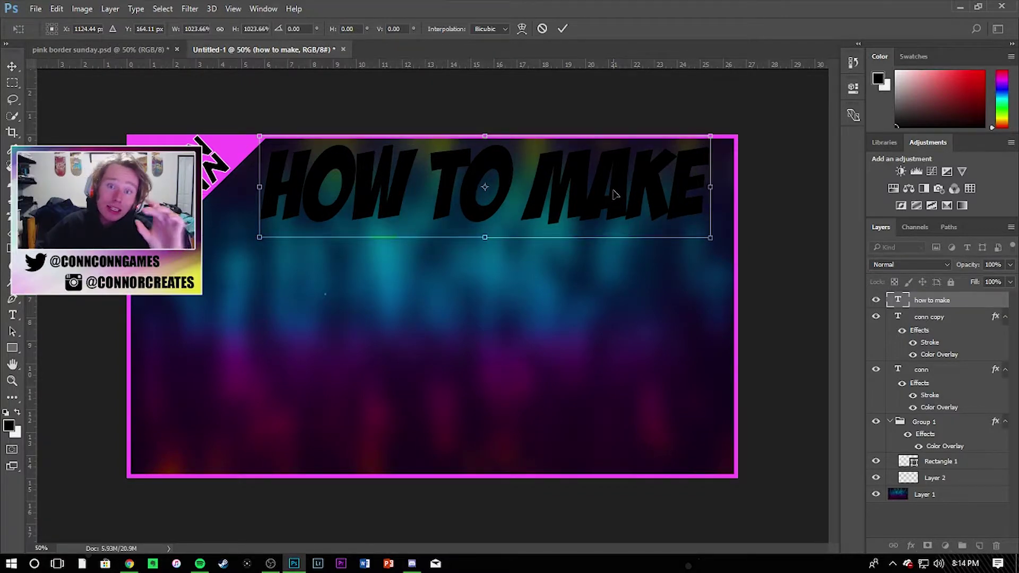
{"action": "left_click_drag", "start_coordinate": [622, 188], "coordinate": [626, 187]}
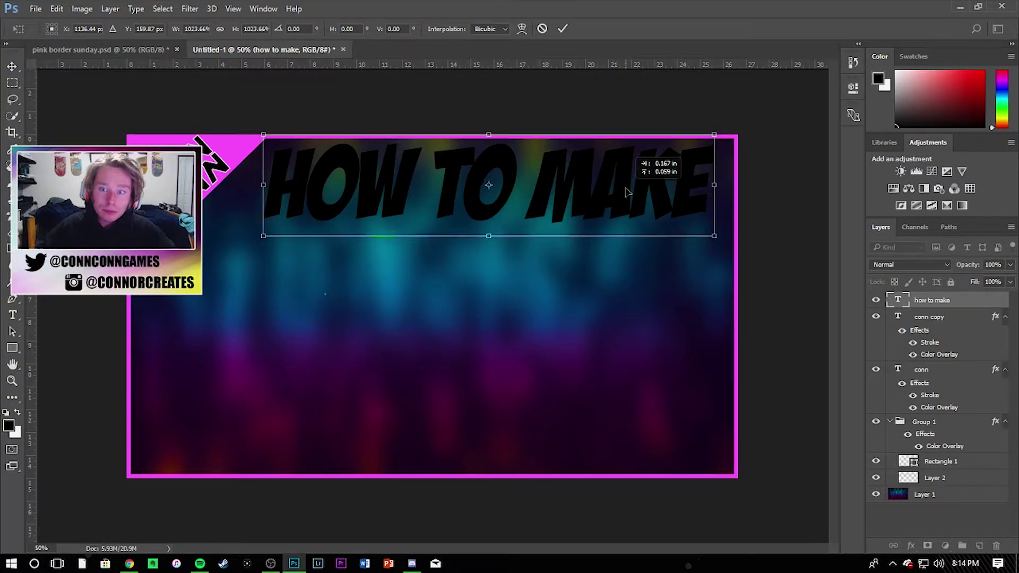
{"action": "key", "text": "Return"}
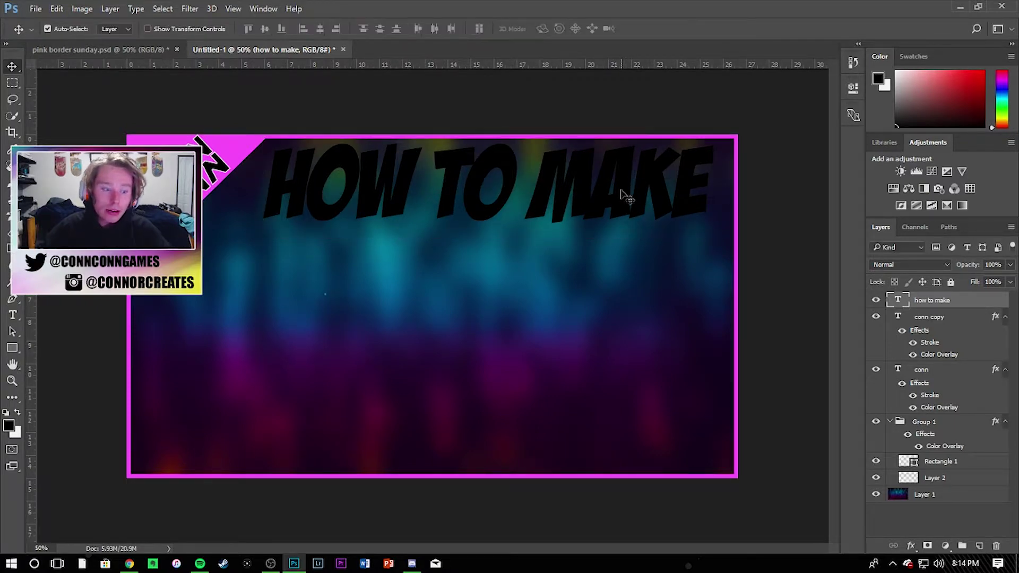
- Give HOW TO MAKE a white Stroke, green Gradient Overlay and Drop Shadow, then add an empty layer
{"action": "double_click", "coordinate": [978, 309]}
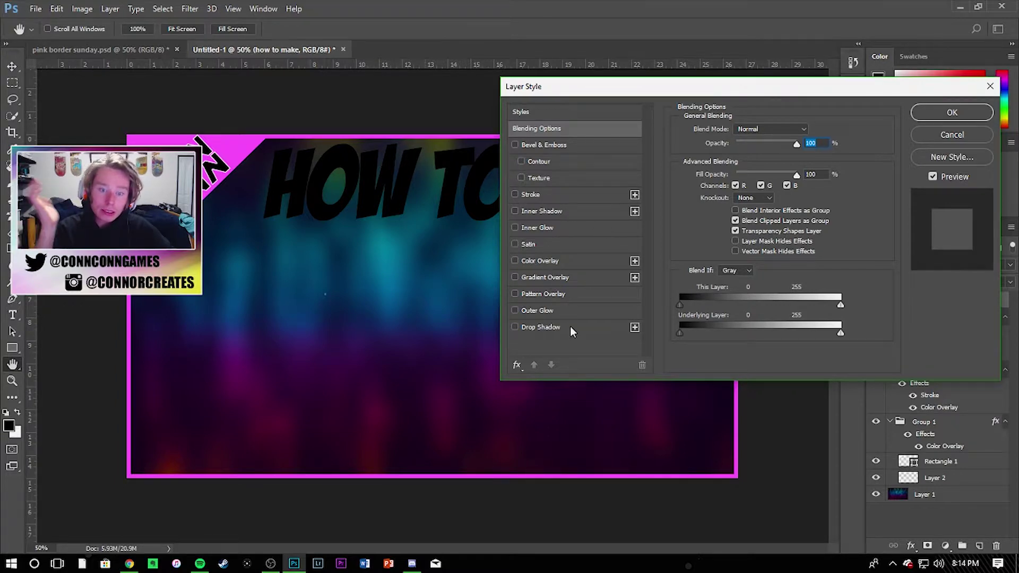
{"action": "left_click", "coordinate": [530, 196]}
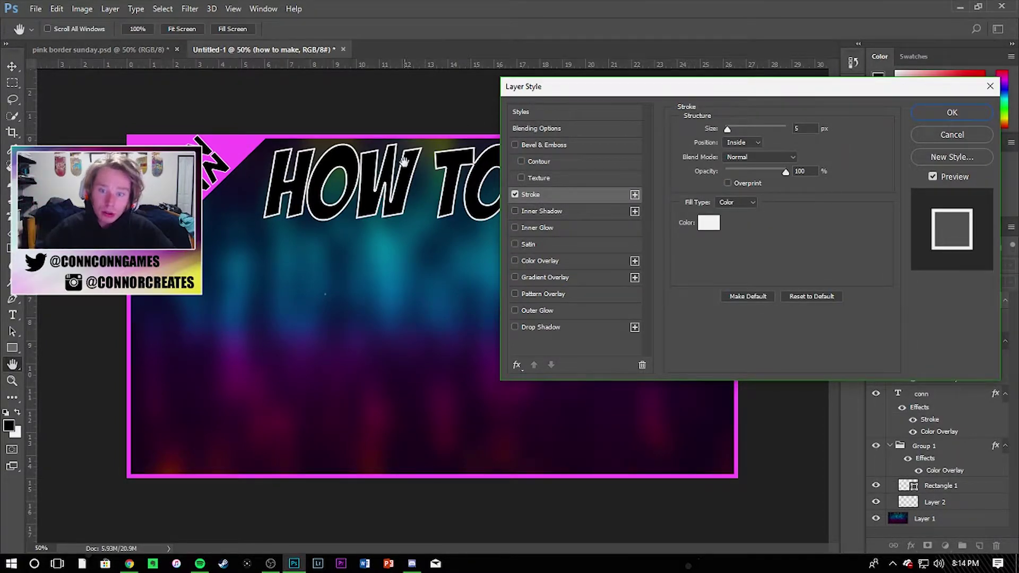
{"action": "left_click", "coordinate": [569, 279]}
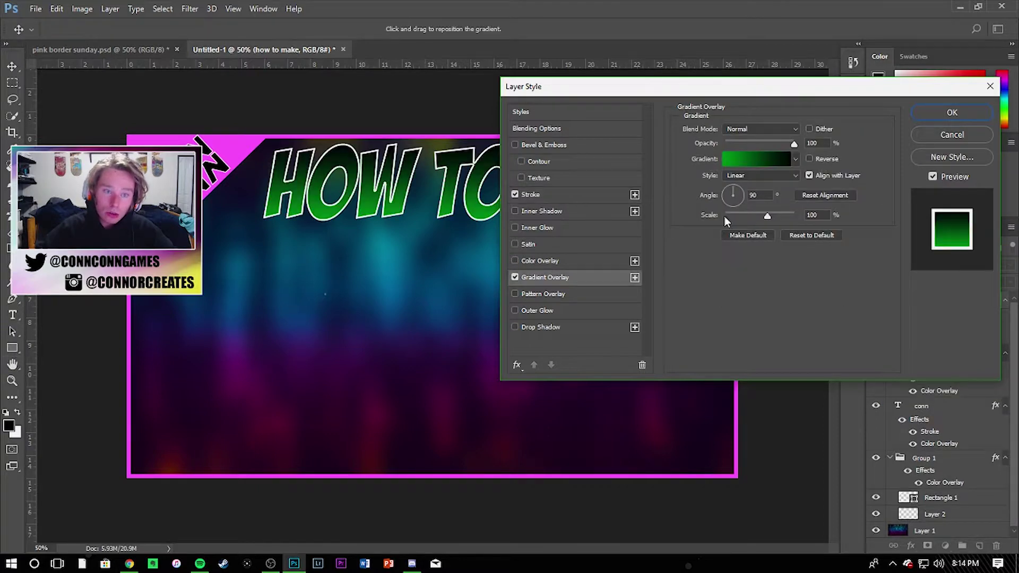
{"action": "left_click", "coordinate": [561, 328]}
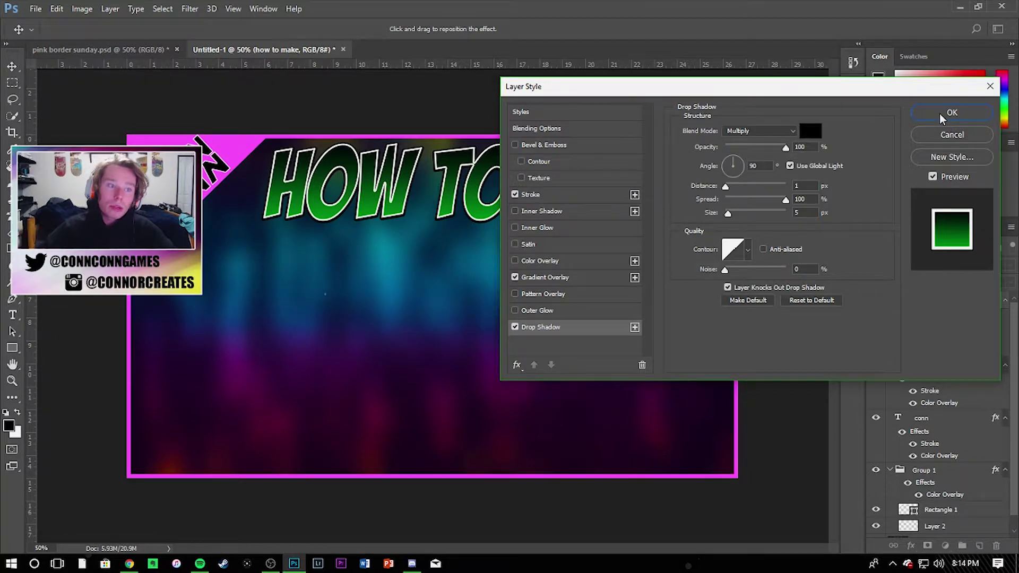
{"action": "left_click", "coordinate": [954, 114]}
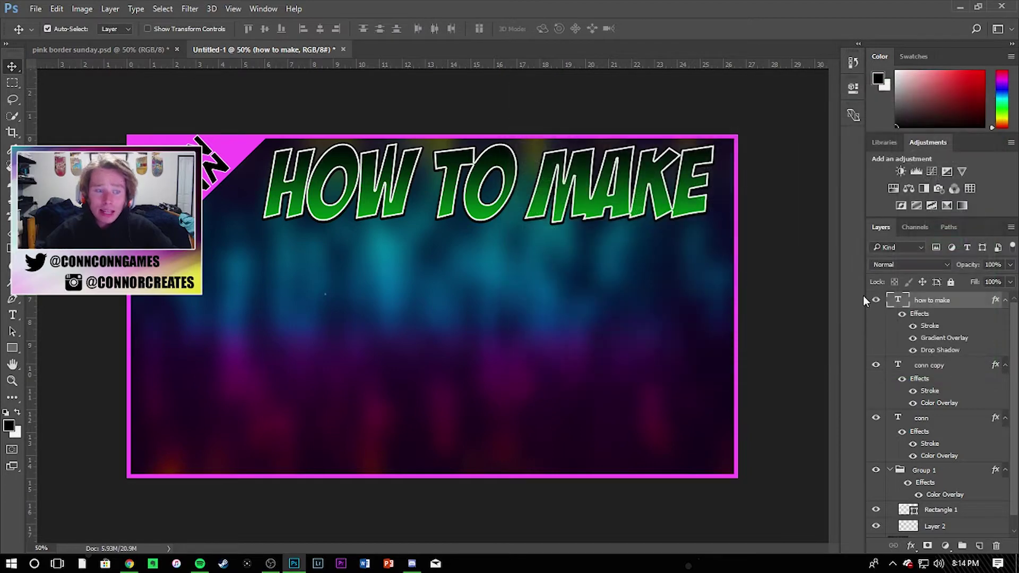
{"action": "left_click", "coordinate": [979, 546]}
- Type 'awesome' and scale it up with Free Transform just below HOW TO MAKE
{"action": "key", "text": "t"}
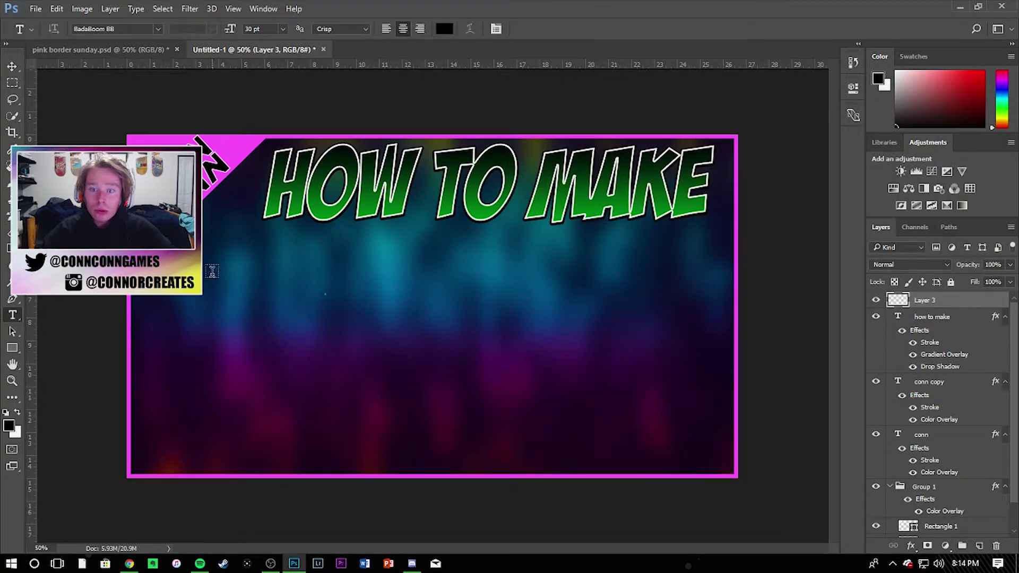
{"action": "left_click", "coordinate": [467, 319]}
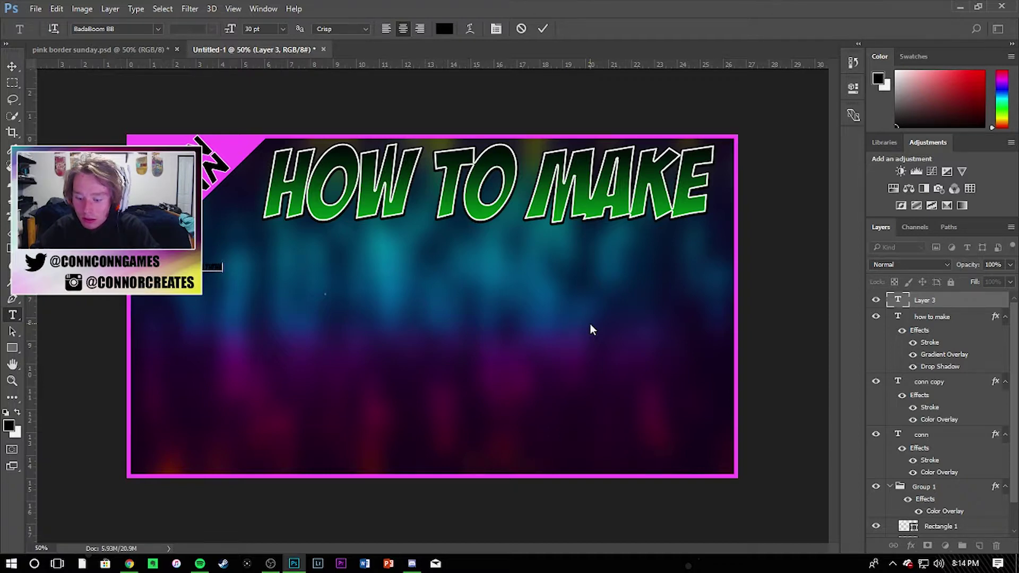
{"action": "left_click", "coordinate": [12, 66]}
{"action": "key", "text": "ctrl+t"}
{"action": "left_click_drag", "start_coordinate": [226, 261], "coordinate": [489, 262]}
{"action": "left_click_drag", "start_coordinate": [432, 225], "coordinate": [392, 259]}
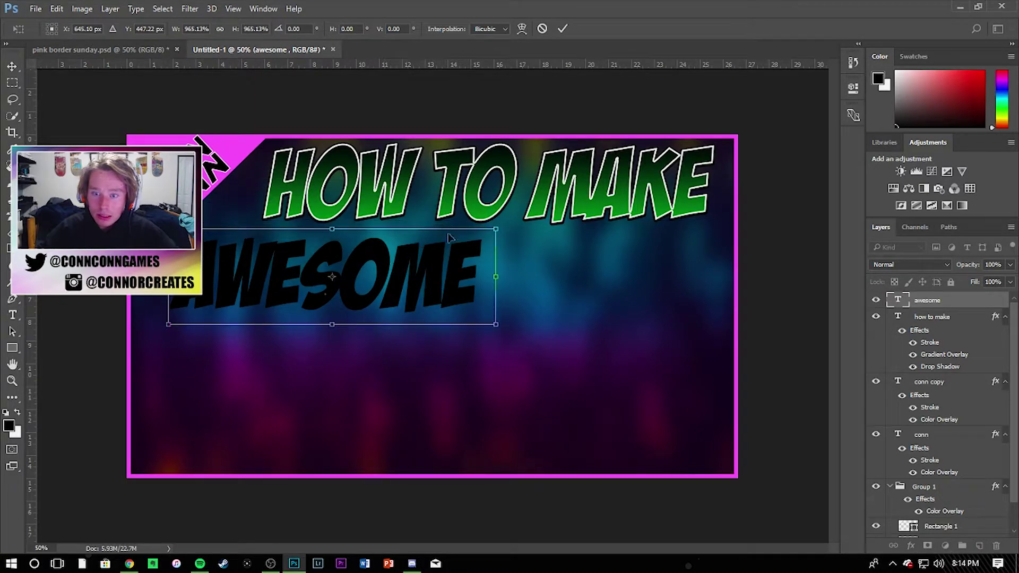
{"action": "left_click_drag", "start_coordinate": [494, 231], "coordinate": [537, 236]}
- Shift AWESOME right under HOW TO MAKE and add white Stroke, green Gradient Overlay, Drop Shadow
{"action": "left_click_drag", "start_coordinate": [383, 268], "coordinate": [519, 262]}
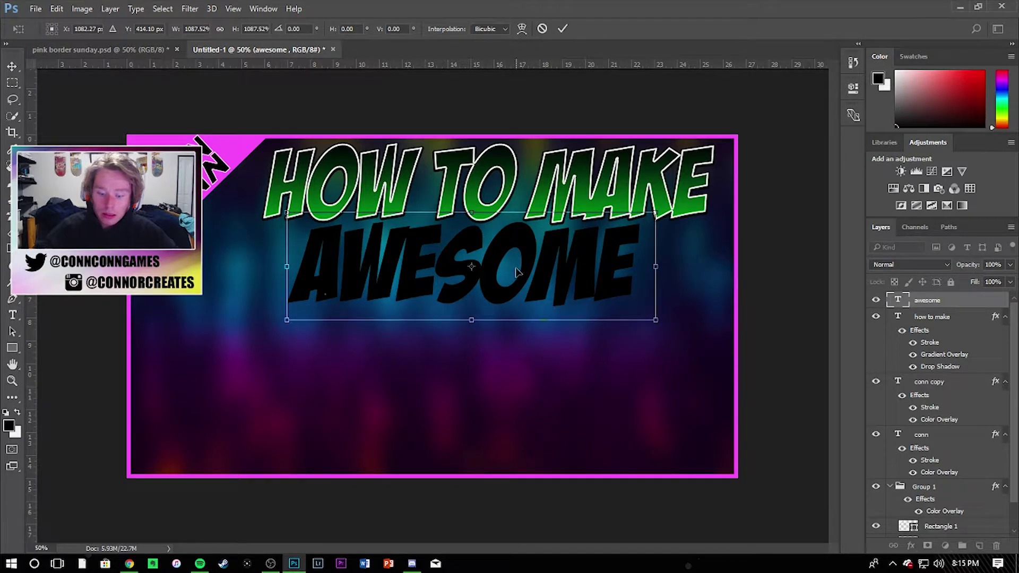
{"action": "key", "text": "Return"}
{"action": "double_click", "coordinate": [972, 303]}
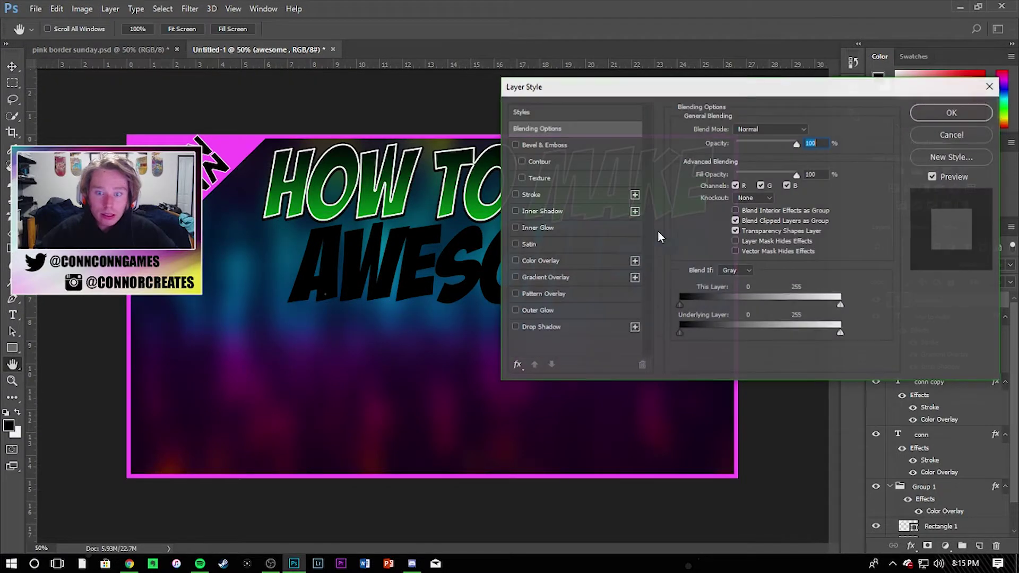
{"action": "left_click", "coordinate": [530, 194]}
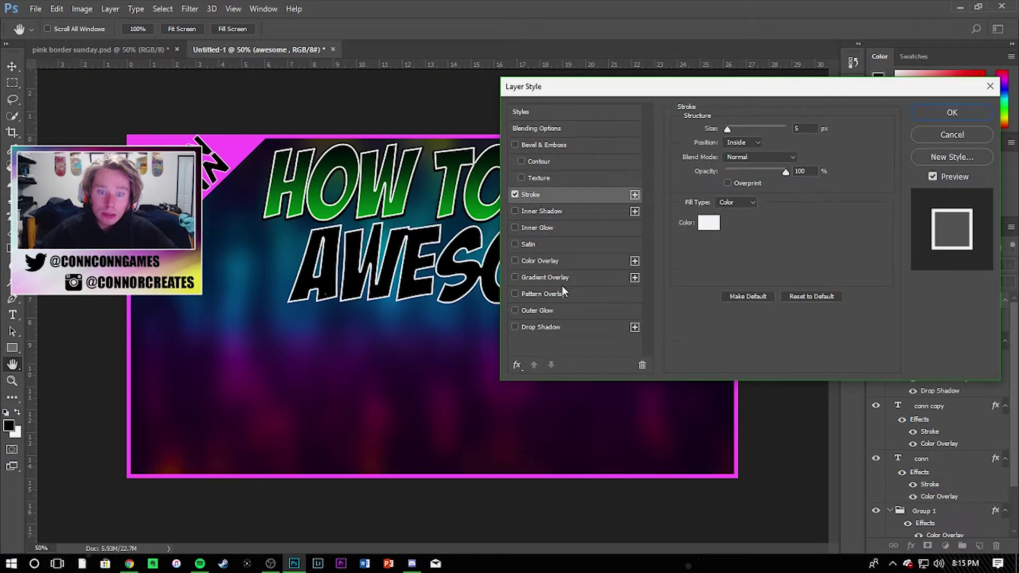
{"action": "left_click", "coordinate": [547, 277]}
{"action": "left_click", "coordinate": [547, 327]}
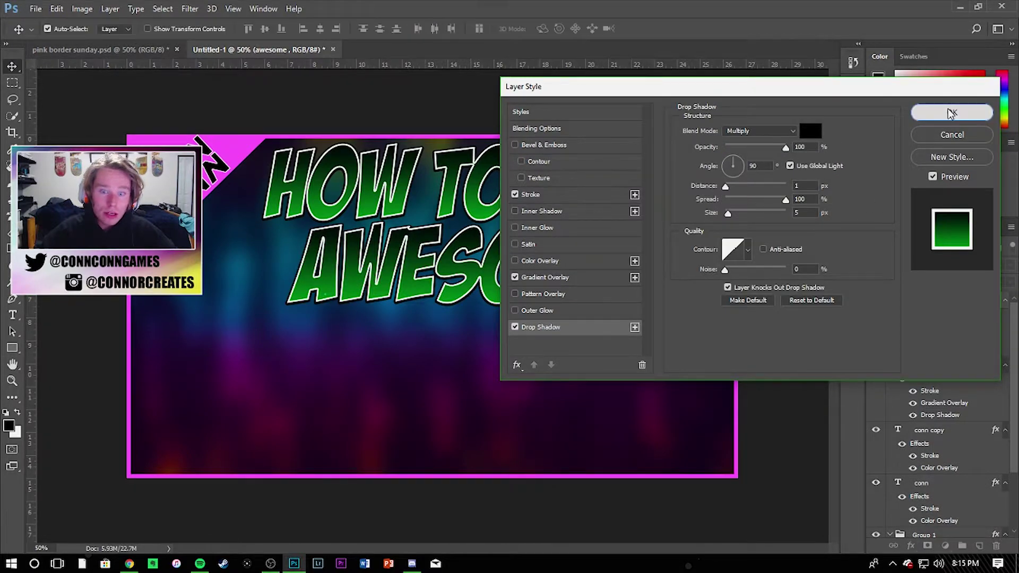
{"action": "left_click", "coordinate": [952, 112]}
- Type 'thumbnails' below AWESOME and scale it up to span the thumbnail width
{"action": "key", "text": "t"}
{"action": "left_click", "coordinate": [178, 348]}
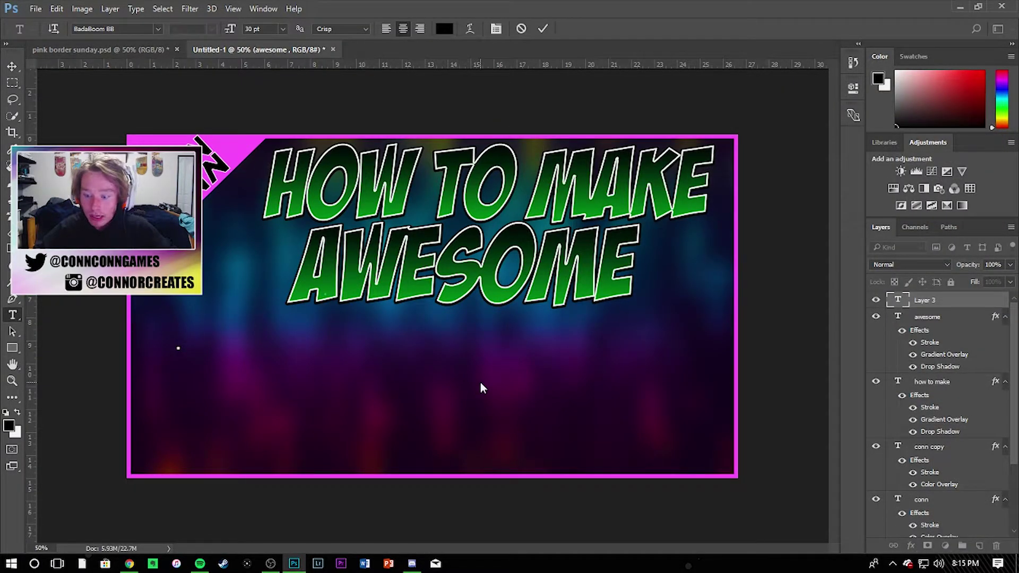
{"action": "type", "text": "thumbnails"}
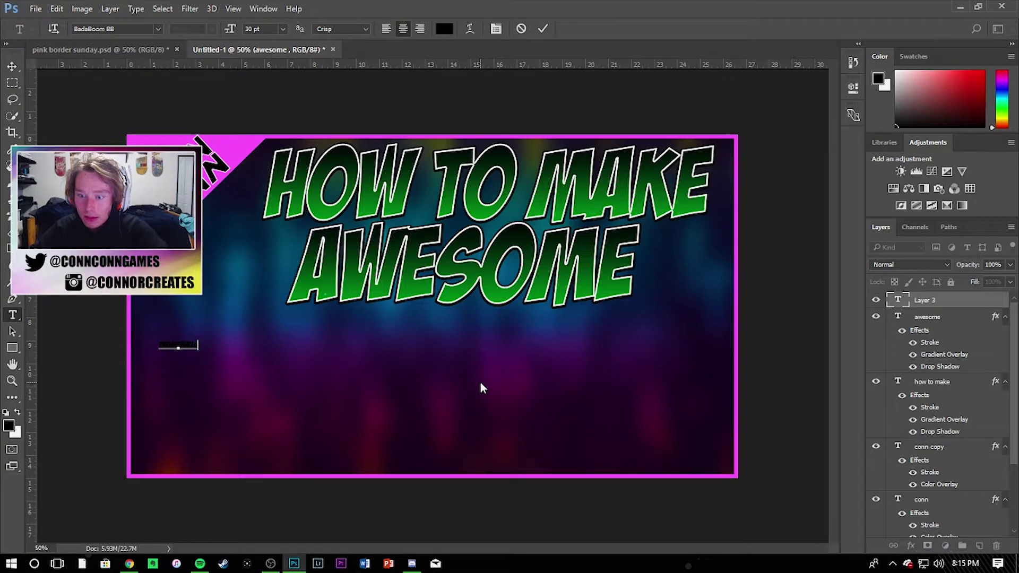
{"action": "type", "text": "v"}
{"action": "key", "text": "ctrl+t"}
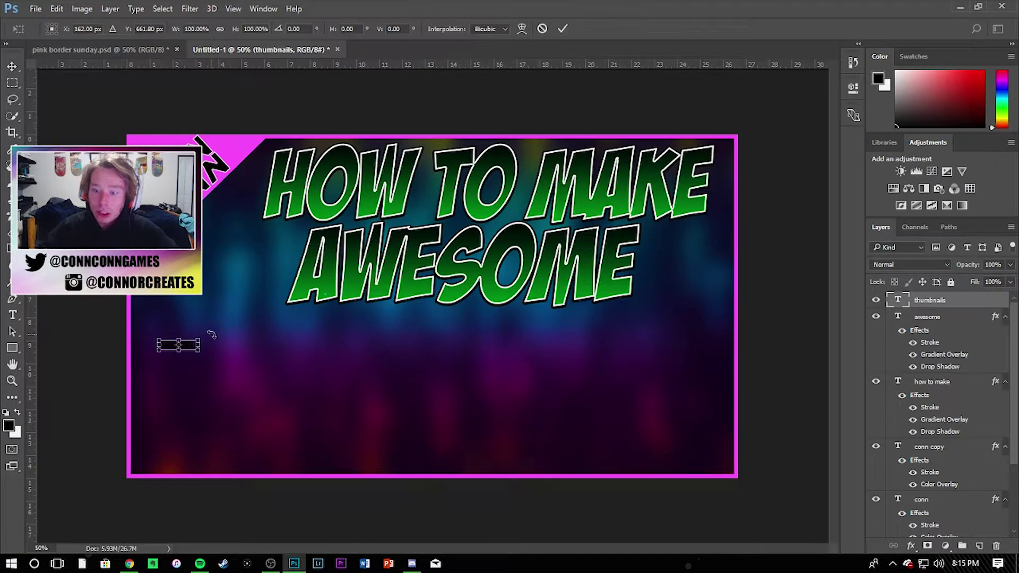
{"action": "left_click_drag", "start_coordinate": [199, 340], "coordinate": [596, 218]}
{"action": "mouse_move", "coordinate": [501, 340]}
{"action": "left_mouse_down"}
{"action": "mouse_move", "coordinate": [528, 345]}
{"action": "mouse_move", "coordinate": [499, 334]}
{"action": "left_mouse_up"}
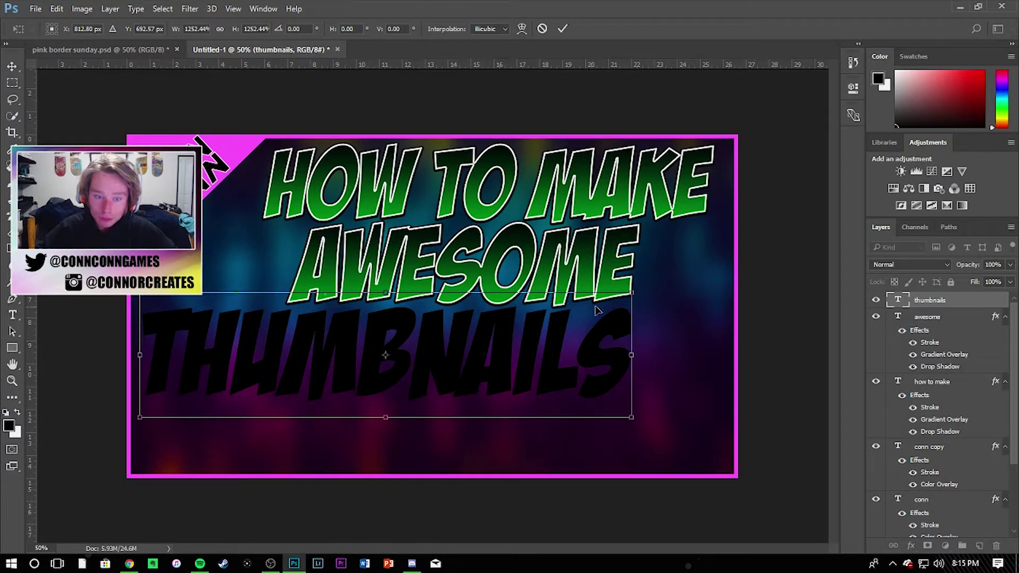
{"action": "left_click_drag", "start_coordinate": [629, 295], "coordinate": [638, 290]}
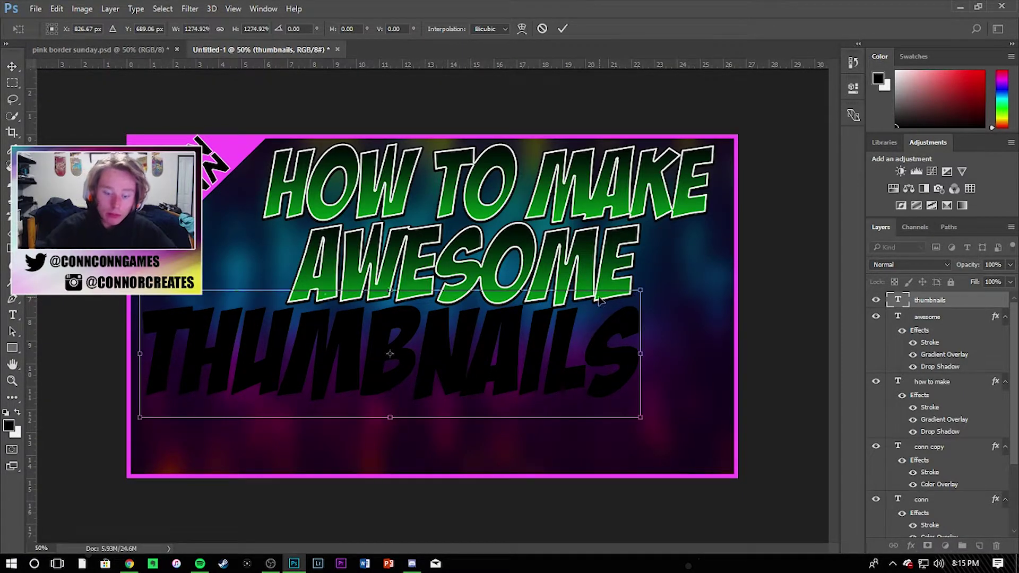
{"action": "key", "text": "Return"}
- Style THUMBNAILS with a white Stroke, red Color Overlay and Drop Shadow
{"action": "double_click", "coordinate": [980, 301]}
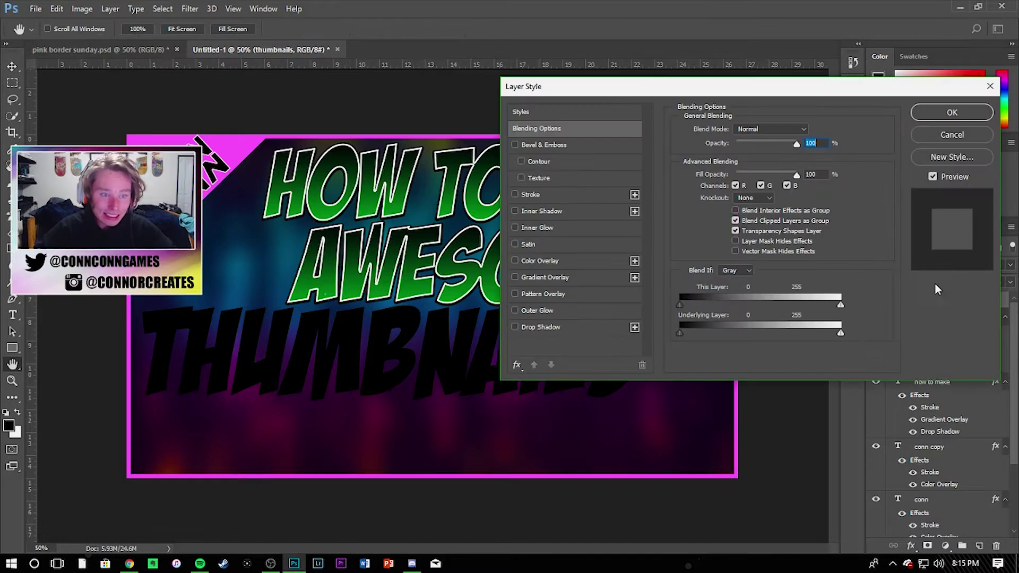
{"action": "left_click", "coordinate": [546, 194]}
{"action": "left_click", "coordinate": [543, 257]}
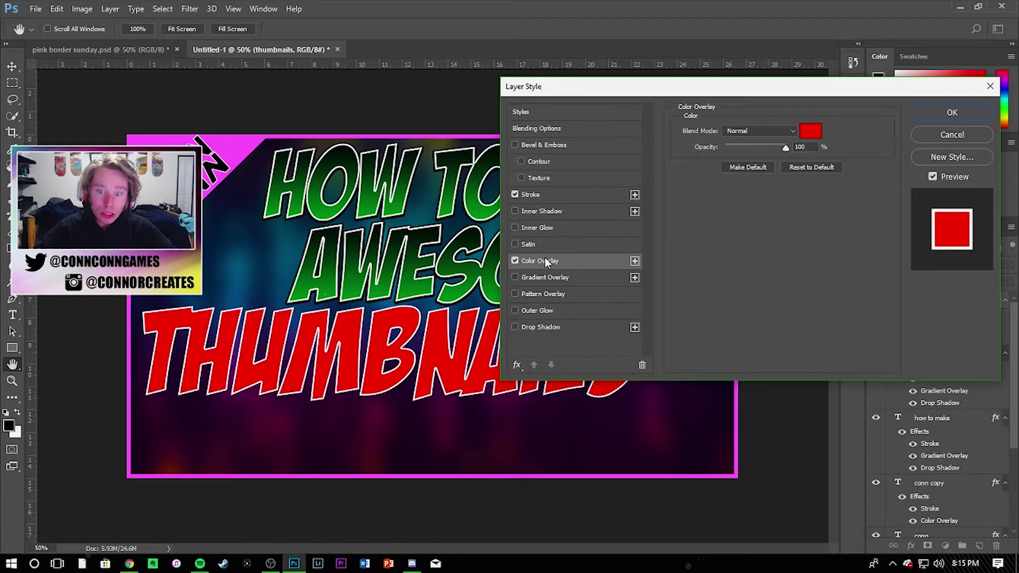
{"action": "left_click", "coordinate": [547, 328]}
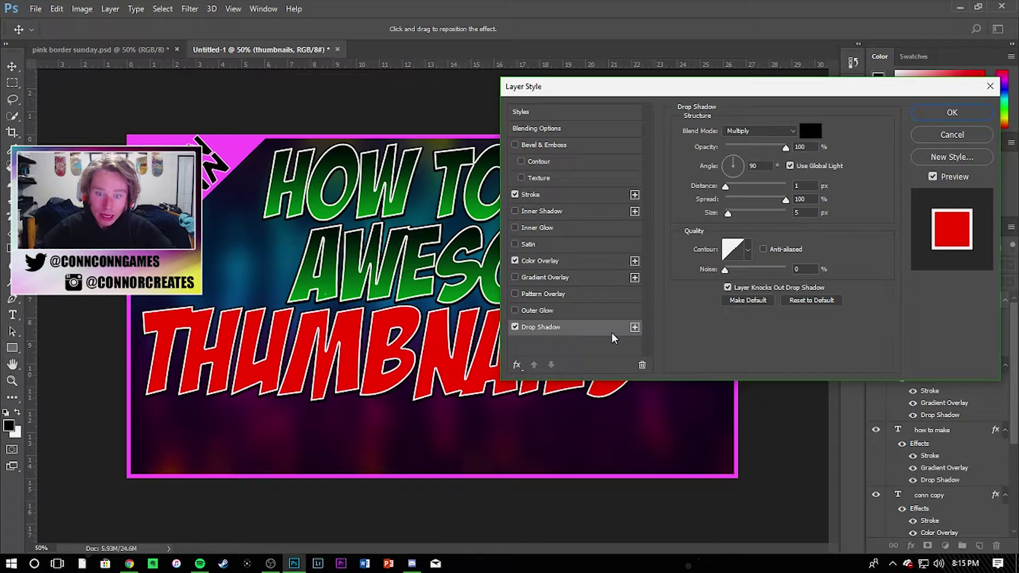
{"action": "left_click", "coordinate": [952, 112]}
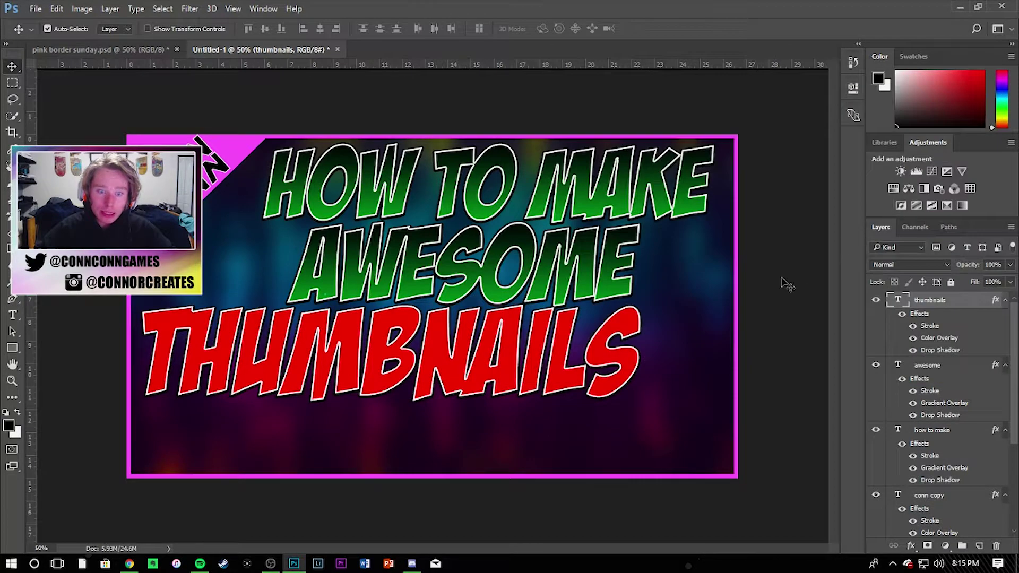
- Keep BadaBoom BB selected as the Type tool font
{"action": "key", "text": "t"}
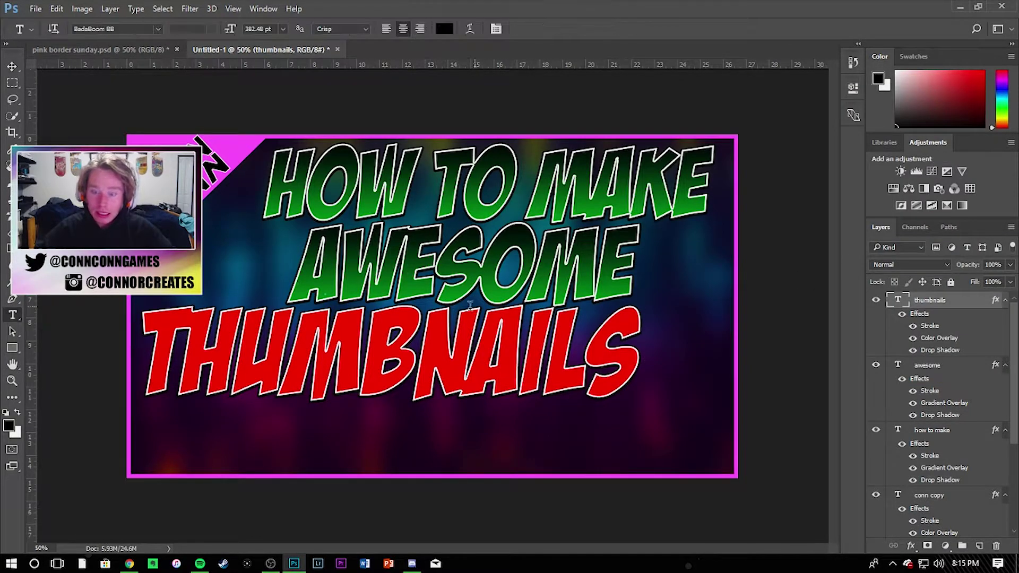
{"action": "left_click", "coordinate": [158, 29]}
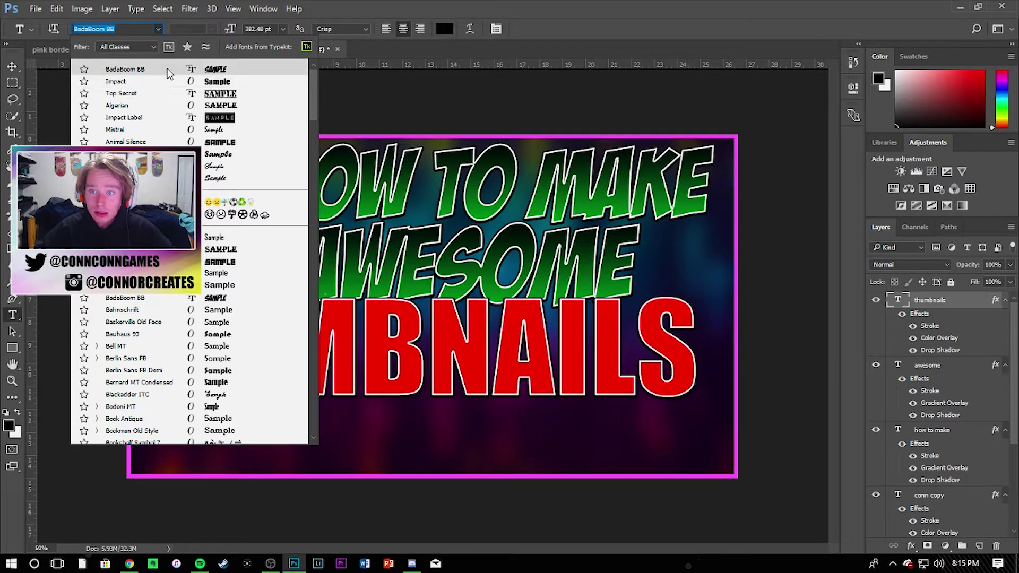
{"action": "left_click", "coordinate": [124, 69]}
- Add a '2018' text layer near the bottom of the canvas, deleting the empty extra text layer
{"action": "left_click", "coordinate": [422, 304]}
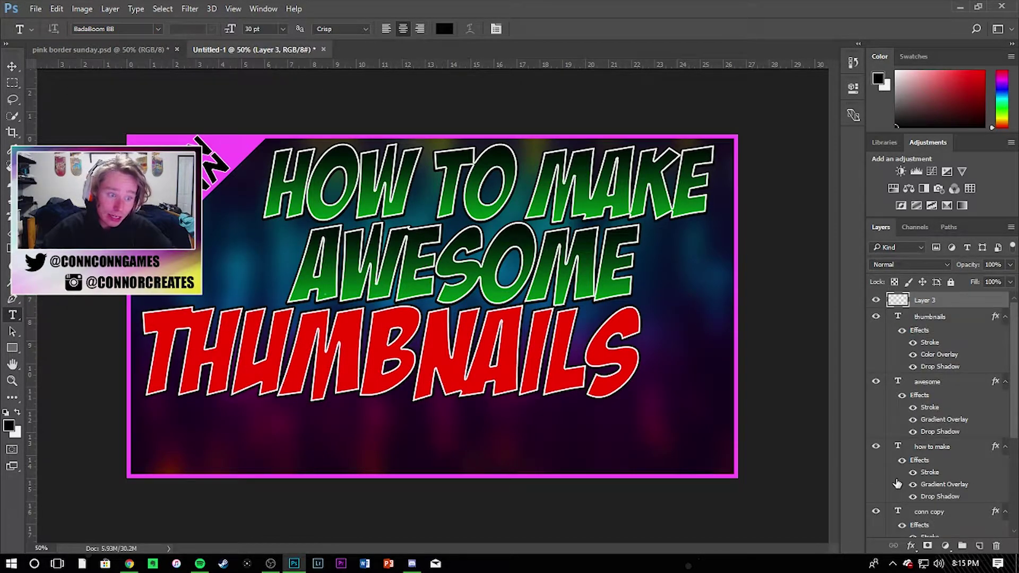
{"action": "left_click", "coordinate": [417, 427]}
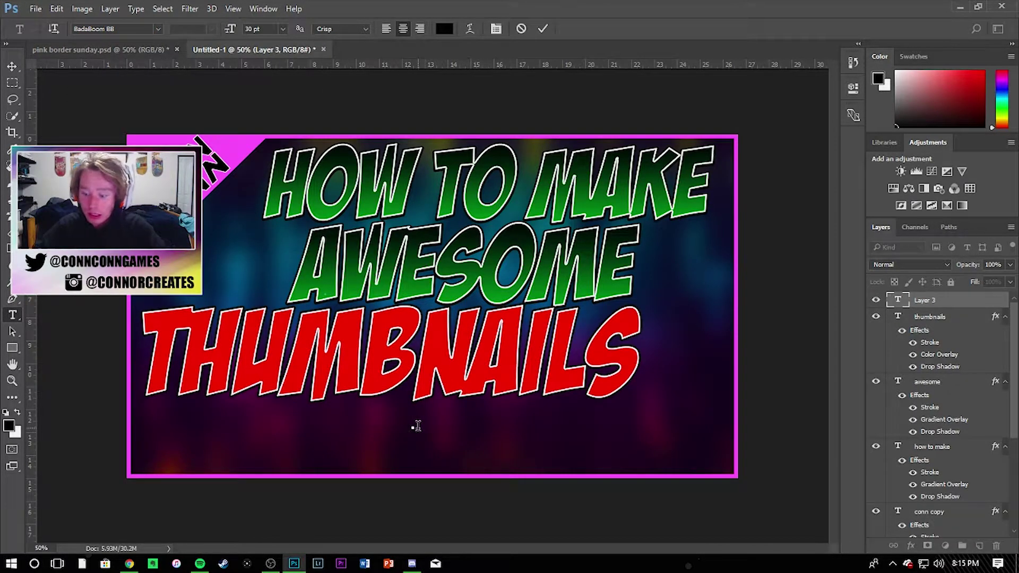
{"action": "left_click", "coordinate": [13, 66]}
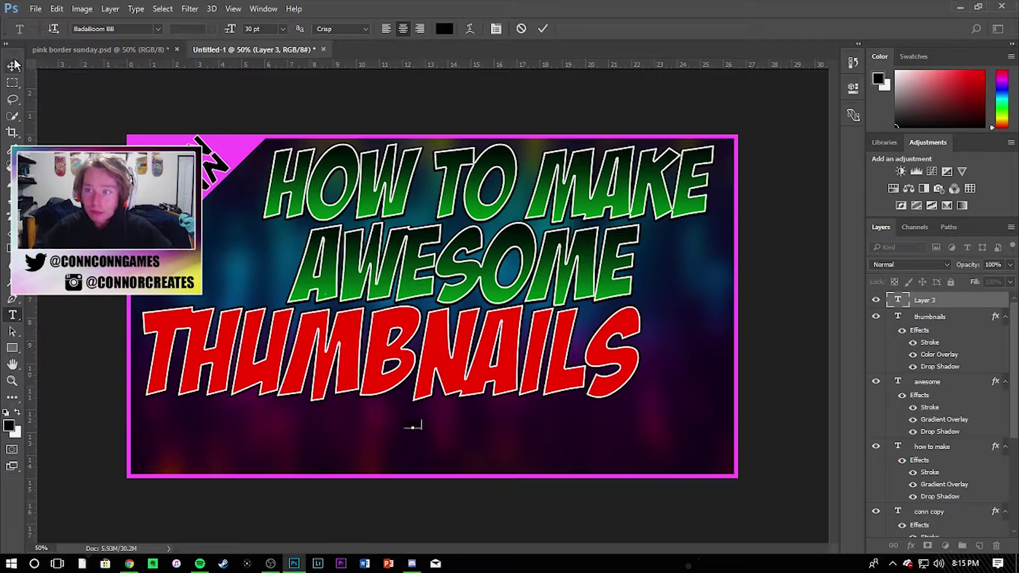
{"action": "key", "text": "t"}
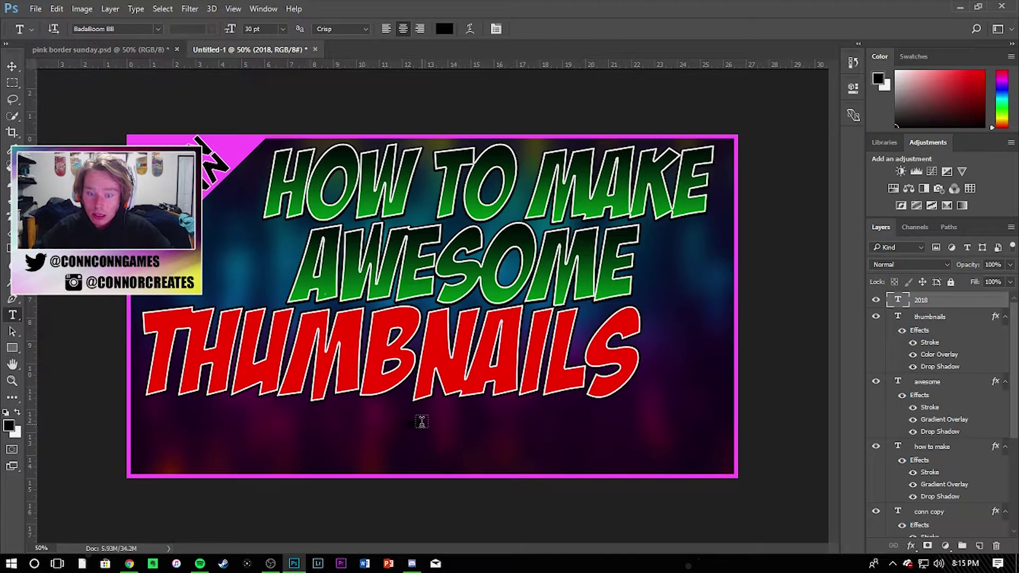
{"action": "left_click", "coordinate": [411, 422]}
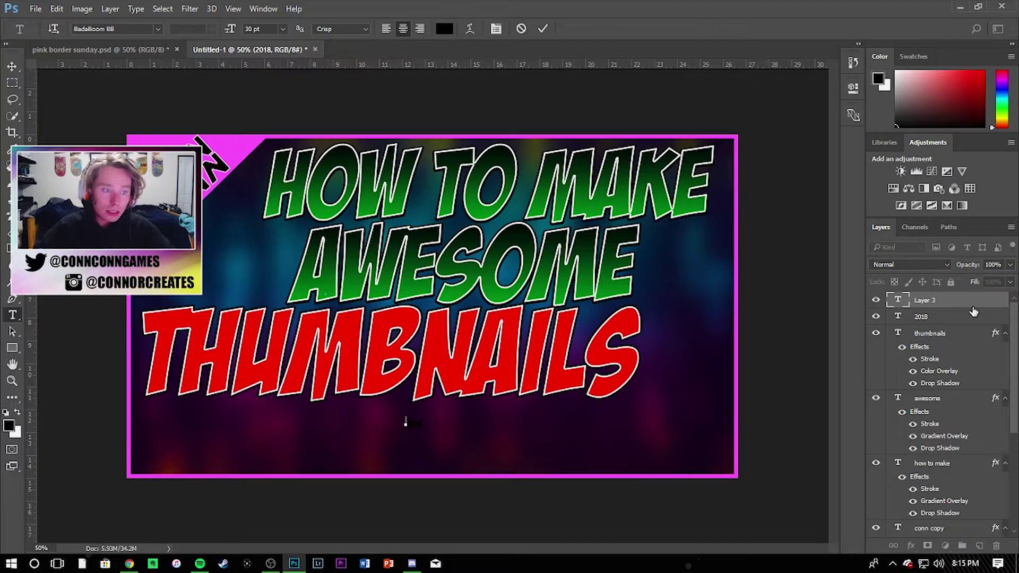
{"action": "left_click", "coordinate": [975, 311]}
- Give the 2018 text a solid red Color Overlay without an outline
{"action": "double_click", "coordinate": [948, 301]}
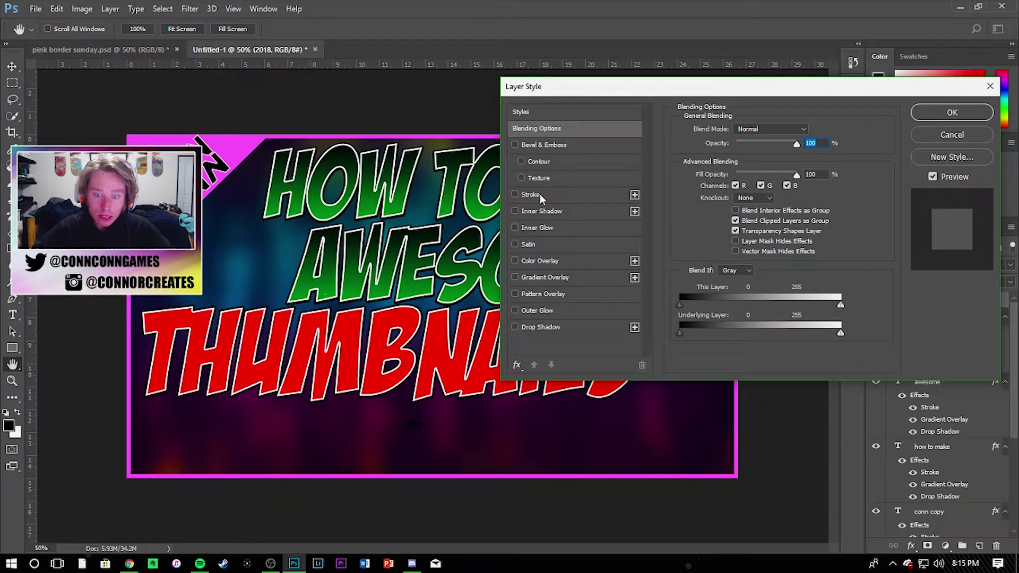
{"action": "left_click", "coordinate": [540, 196]}
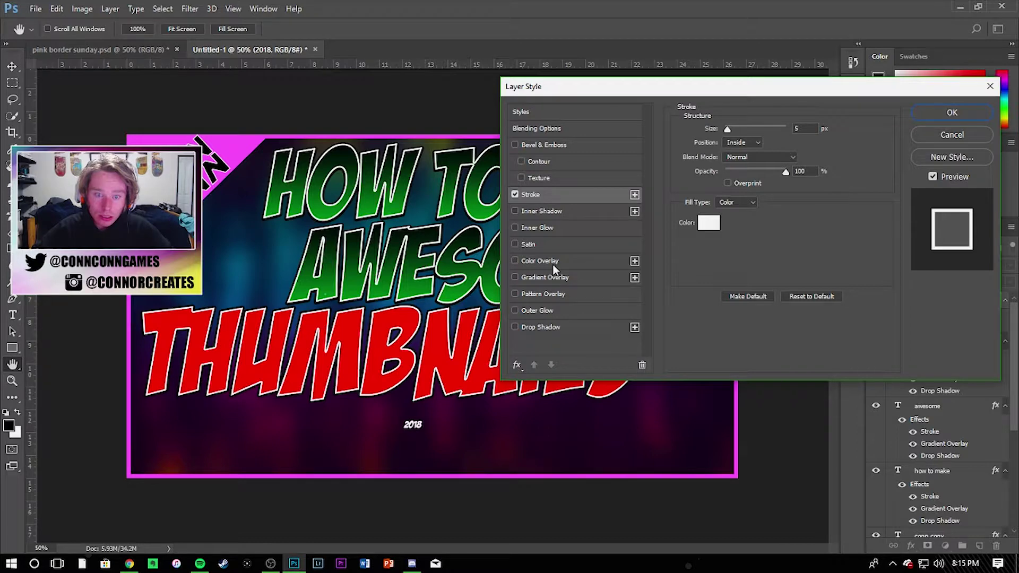
{"action": "left_click", "coordinate": [515, 195]}
{"action": "left_click", "coordinate": [589, 262]}
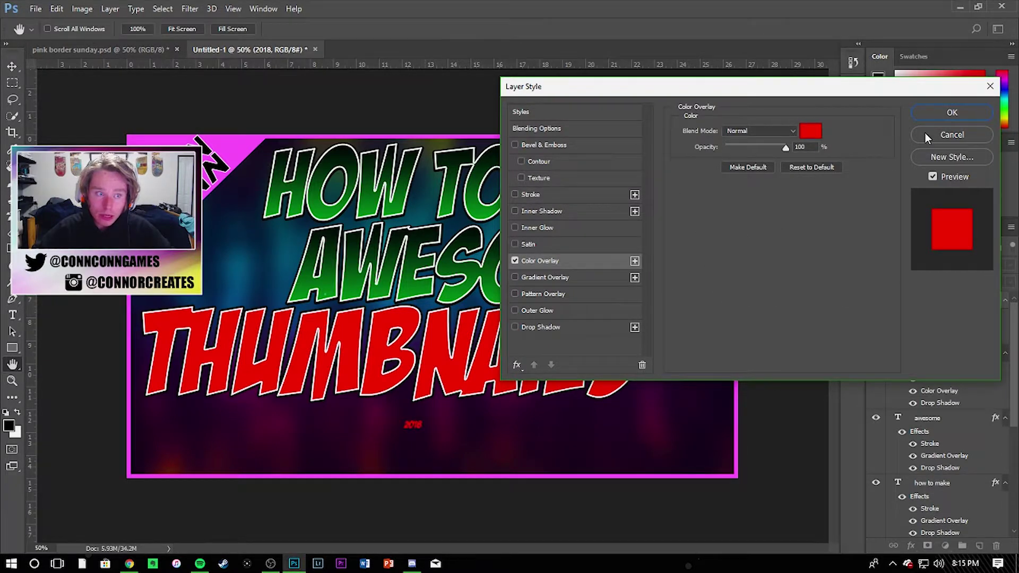
{"action": "key", "text": "Return"}
- Enlarge 2018 to about 874% in the bottom-right corner
{"action": "key", "text": "ctrl+t"}
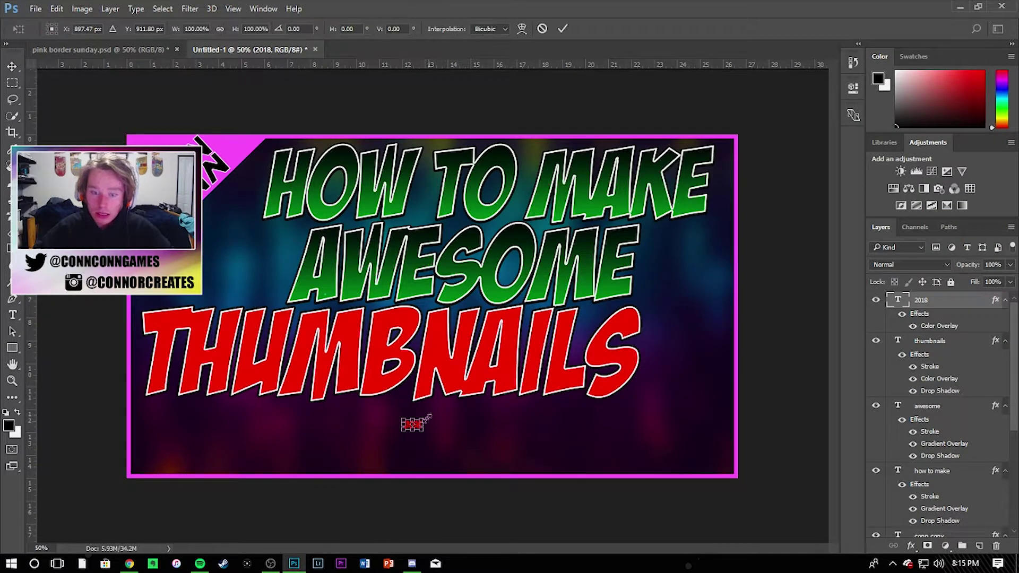
{"action": "left_click_drag", "start_coordinate": [428, 417], "coordinate": [713, 414]}
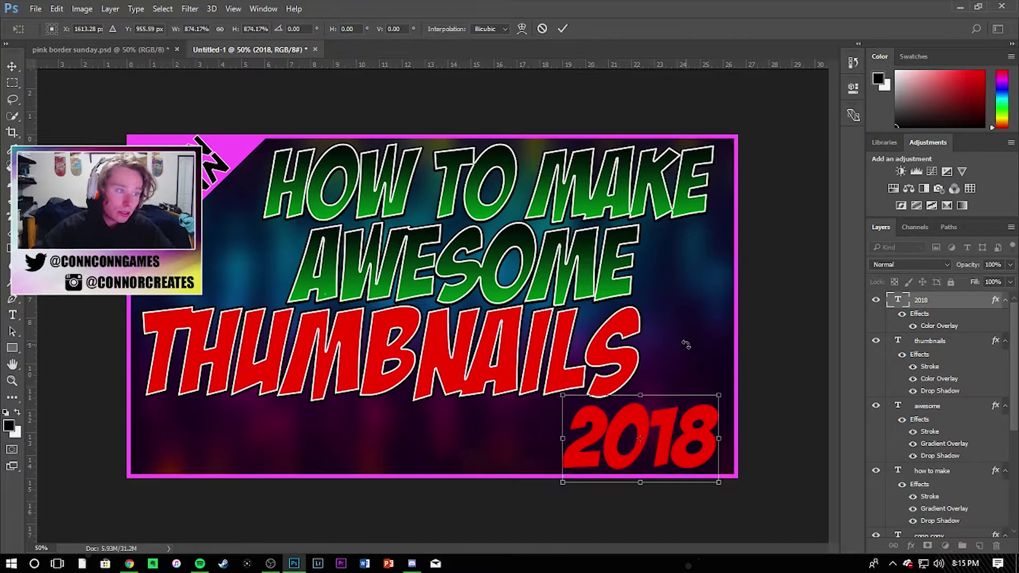
{"action": "key", "text": "Return"}
- Change 2018 to the Top Secret stencil font, move it upper left, and shift AWESOME right
{"action": "left_click_drag", "start_coordinate": [715, 425], "coordinate": [560, 426]}
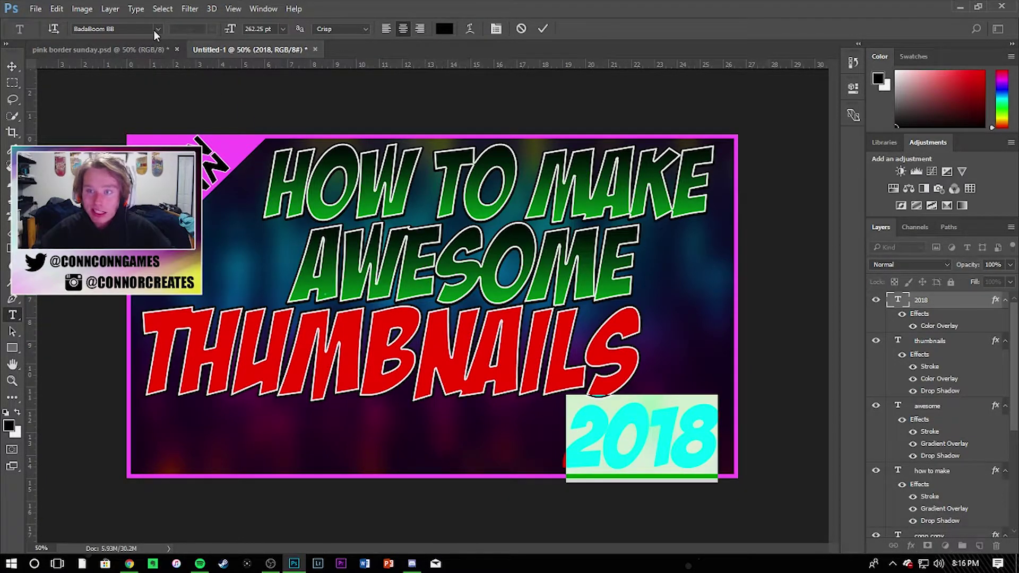
{"action": "left_click", "coordinate": [158, 29]}
{"action": "left_click", "coordinate": [157, 94]}
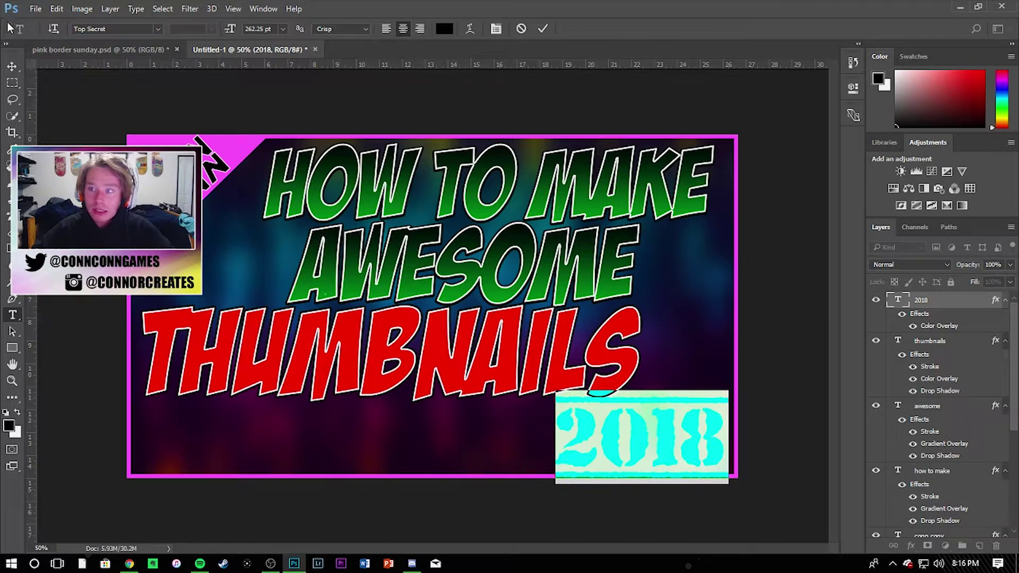
{"action": "left_click", "coordinate": [12, 66]}
{"action": "left_click_drag", "start_coordinate": [588, 402], "coordinate": [223, 259]}
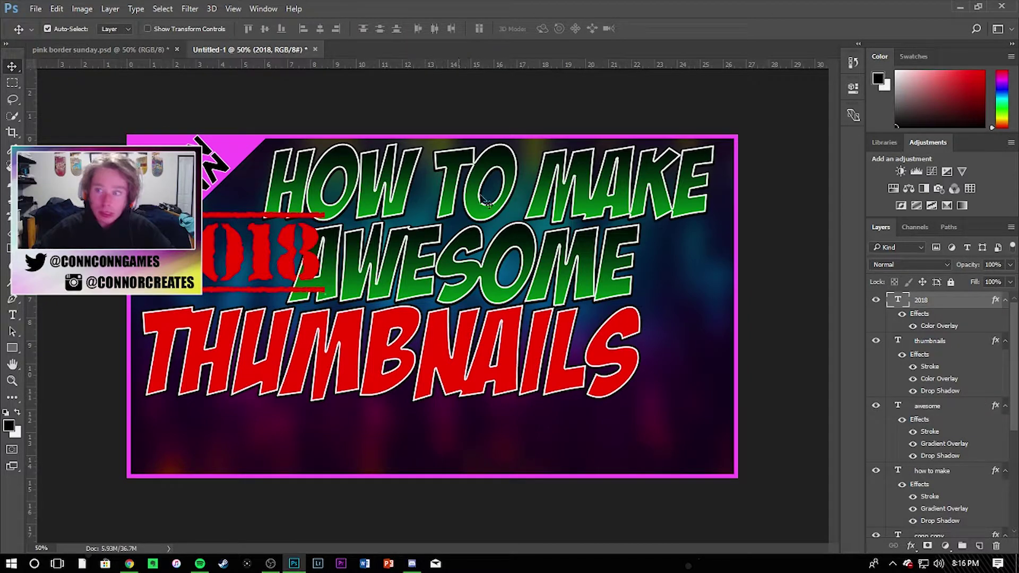
{"action": "left_click_drag", "start_coordinate": [589, 261], "coordinate": [668, 260]}
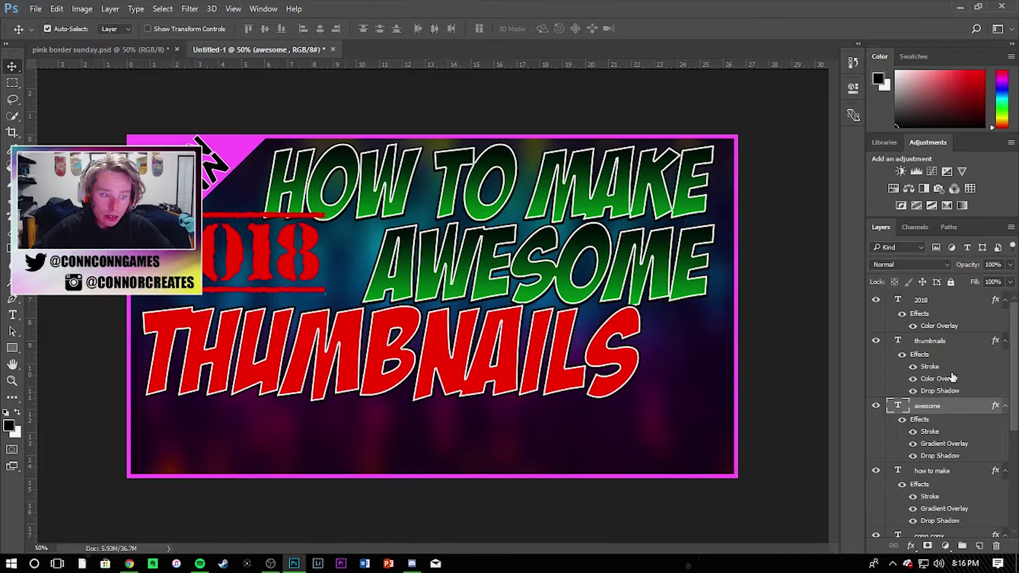
- Move THUMBNAILS right and down and stretch it taller from top and bottom
{"action": "left_click", "coordinate": [637, 372]}
{"action": "left_click_drag", "start_coordinate": [564, 365], "coordinate": [635, 395]}
{"action": "key", "text": "ctrl+t"}
{"action": "left_click_drag", "start_coordinate": [461, 321], "coordinate": [460, 292]}
{"action": "left_click_drag", "start_coordinate": [460, 450], "coordinate": [457, 467]}
{"action": "left_click_drag", "start_coordinate": [516, 387], "coordinate": [525, 387]}
{"action": "key", "text": "Return"}
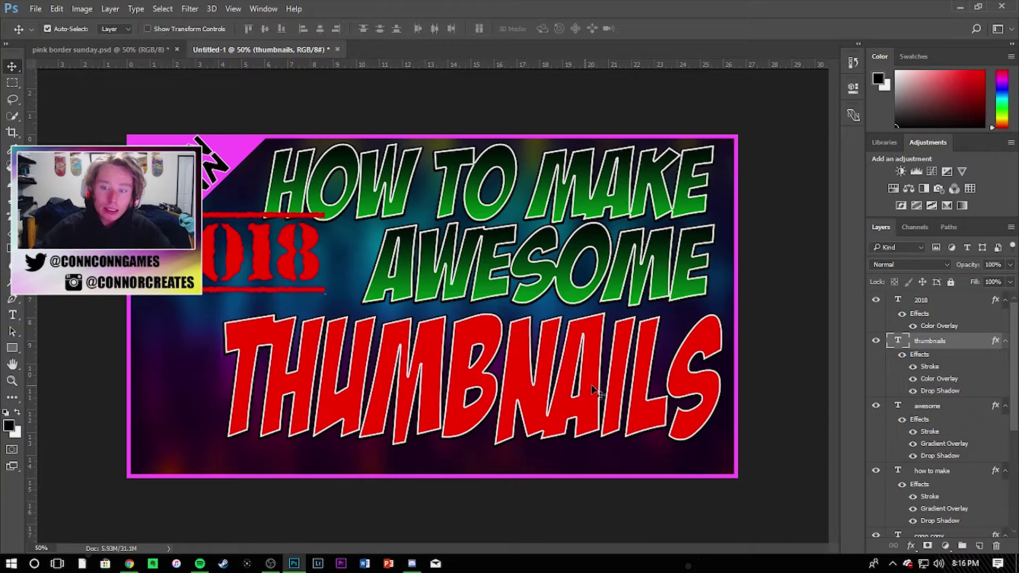
- Rotate 2018 about -22° into a tilted stamp and place it down-left beside AWESOME
{"action": "left_click", "coordinate": [919, 315]}
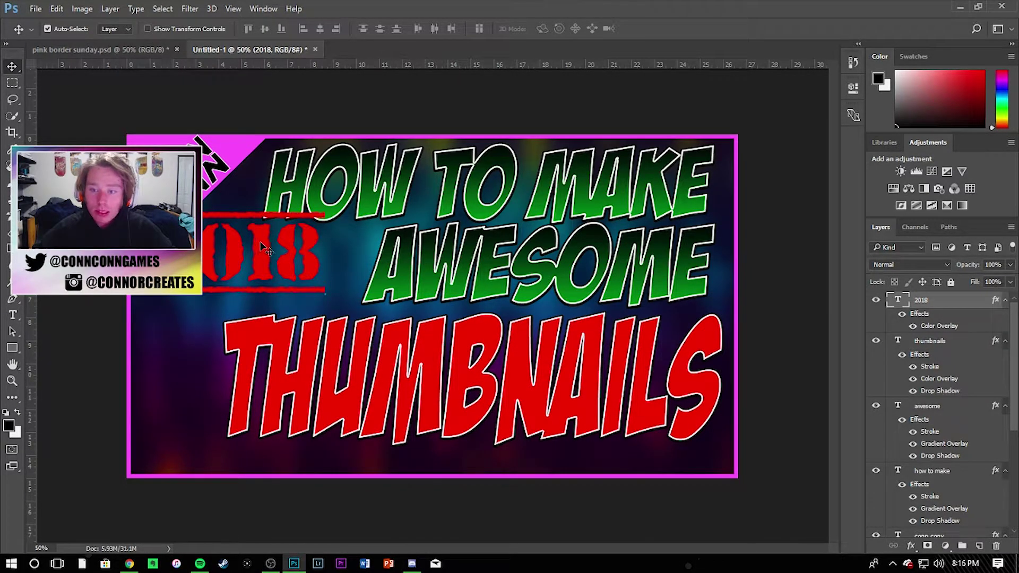
{"action": "left_click_drag", "start_coordinate": [260, 247], "coordinate": [272, 269]}
{"action": "key", "text": "ctrl+t"}
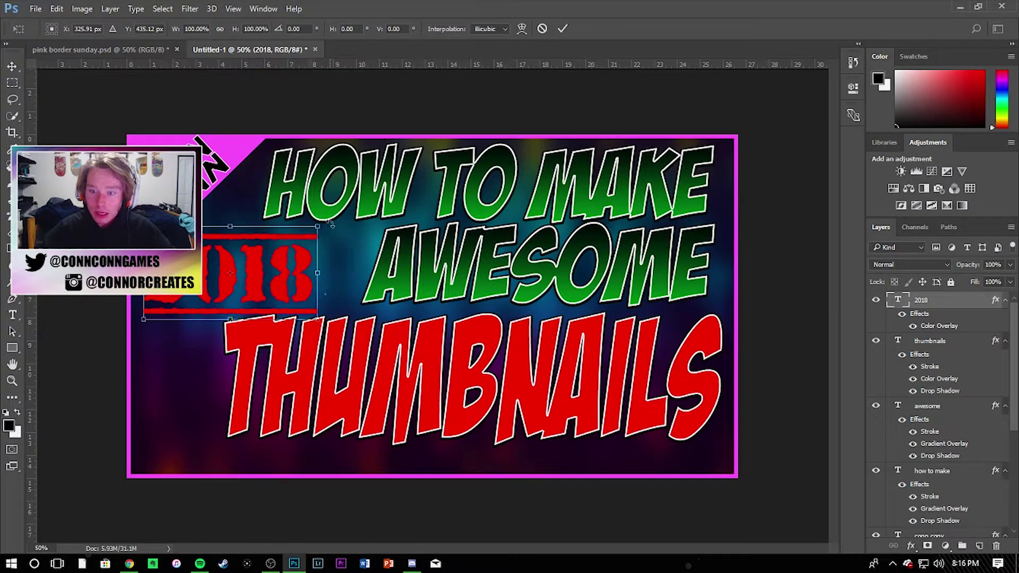
{"action": "left_click_drag", "start_coordinate": [329, 225], "coordinate": [279, 182]}
{"action": "mouse_move", "coordinate": [234, 251]}
{"action": "left_mouse_down"}
{"action": "mouse_move", "coordinate": [228, 259]}
{"action": "mouse_move", "coordinate": [233, 250]}
{"action": "mouse_move", "coordinate": [223, 242]}
{"action": "mouse_move", "coordinate": [240, 246]}
{"action": "left_mouse_up"}
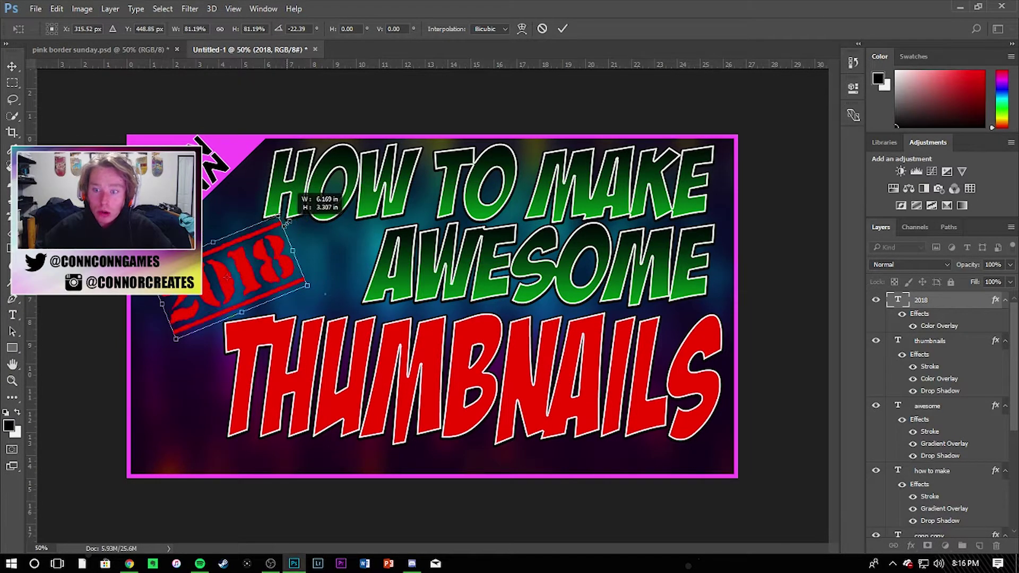
{"action": "key", "text": "Return"}
{"action": "left_click_drag", "start_coordinate": [272, 259], "coordinate": [267, 261]}
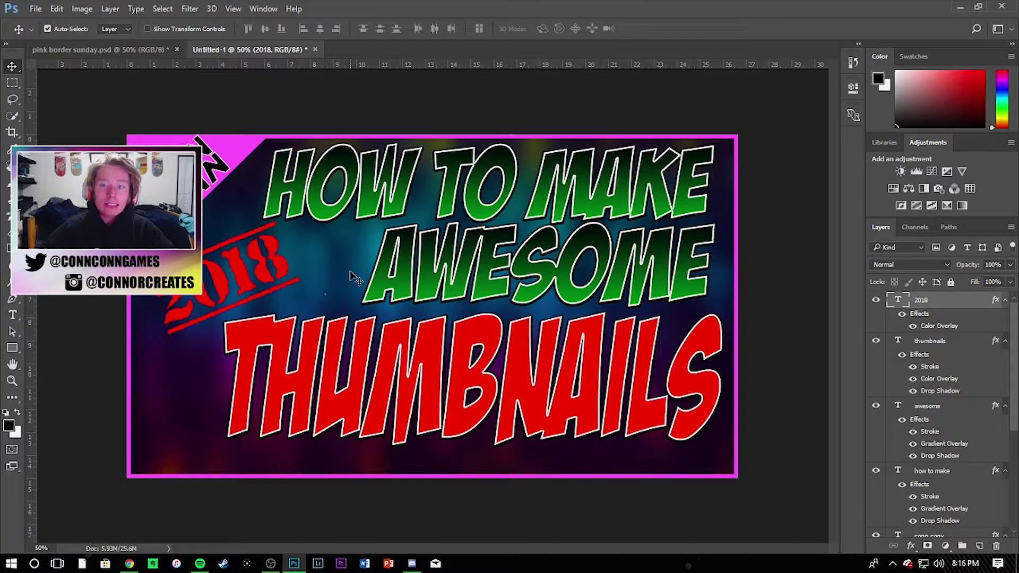
- Nudge the tilted 2018 stamp slightly down into its final position
{"action": "left_click_drag", "start_coordinate": [265, 272], "coordinate": [264, 275]}
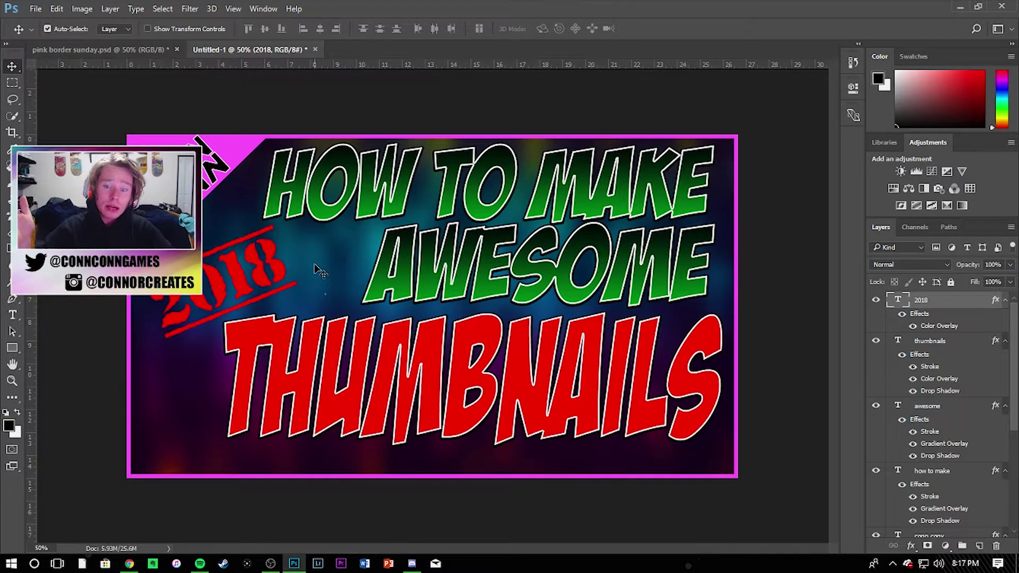
{"action": "left_click", "coordinate": [36, 9]}
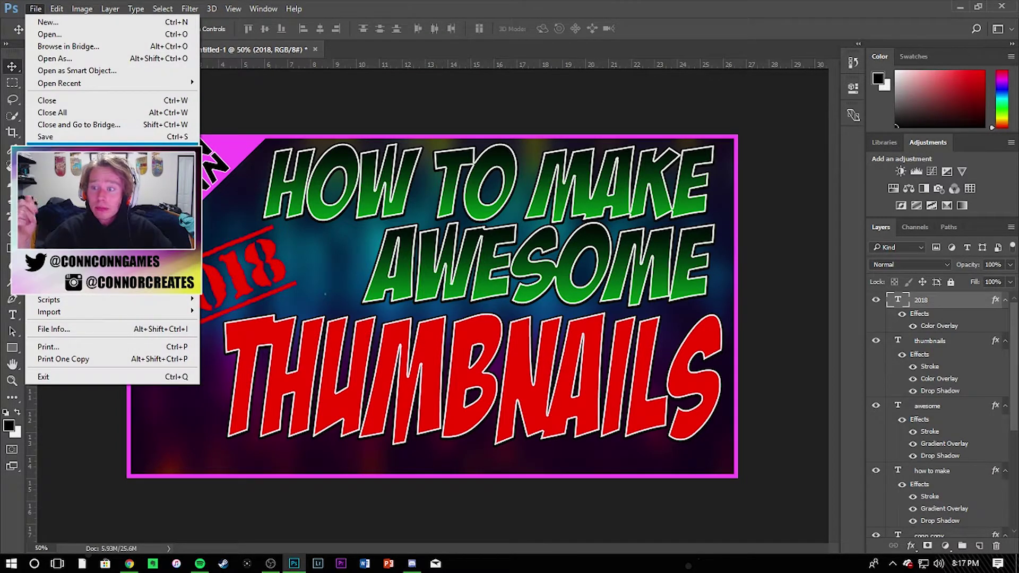
- Save the thumbnail as a JPEG at quality 7 (Medium) in the Thumbnails folder
{"action": "left_click", "coordinate": [53, 149]}
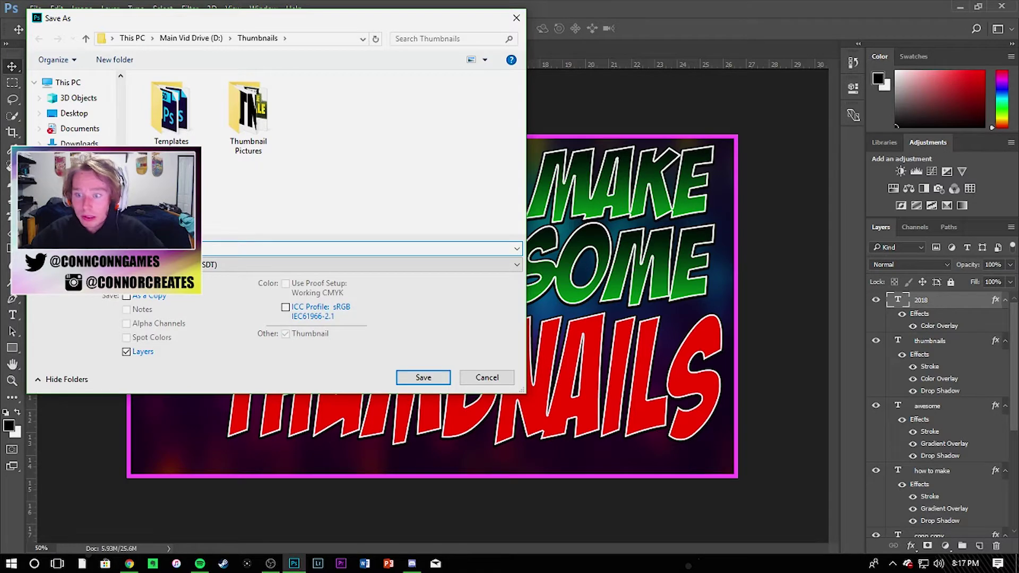
{"action": "left_click", "coordinate": [207, 264]}
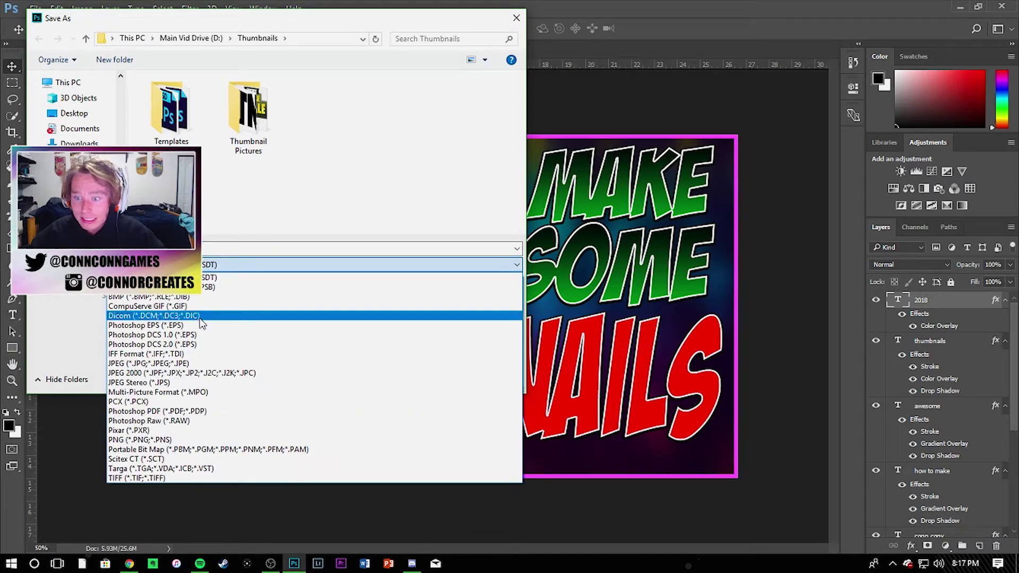
{"action": "left_click", "coordinate": [210, 365]}
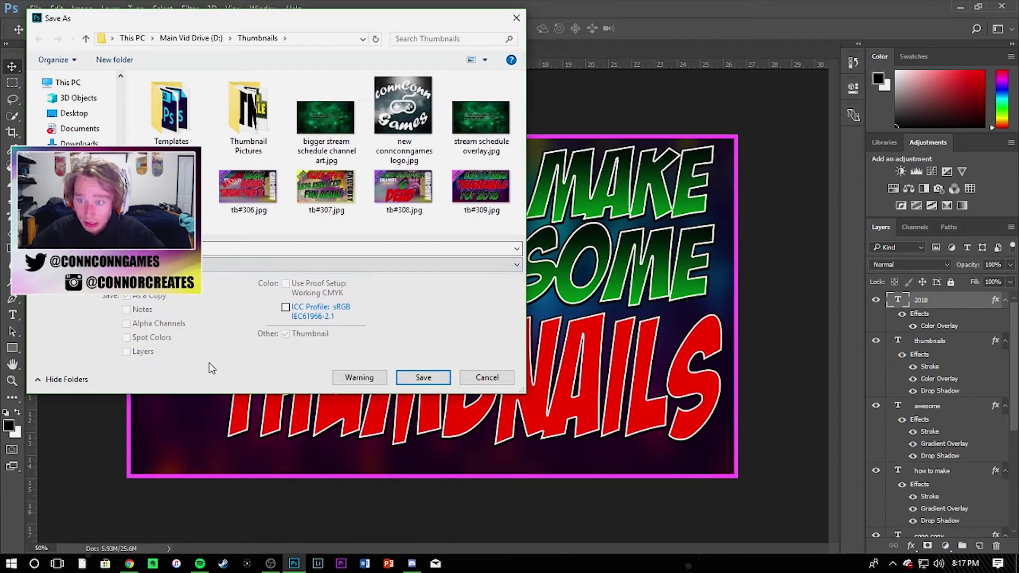
{"action": "left_click", "coordinate": [425, 378]}
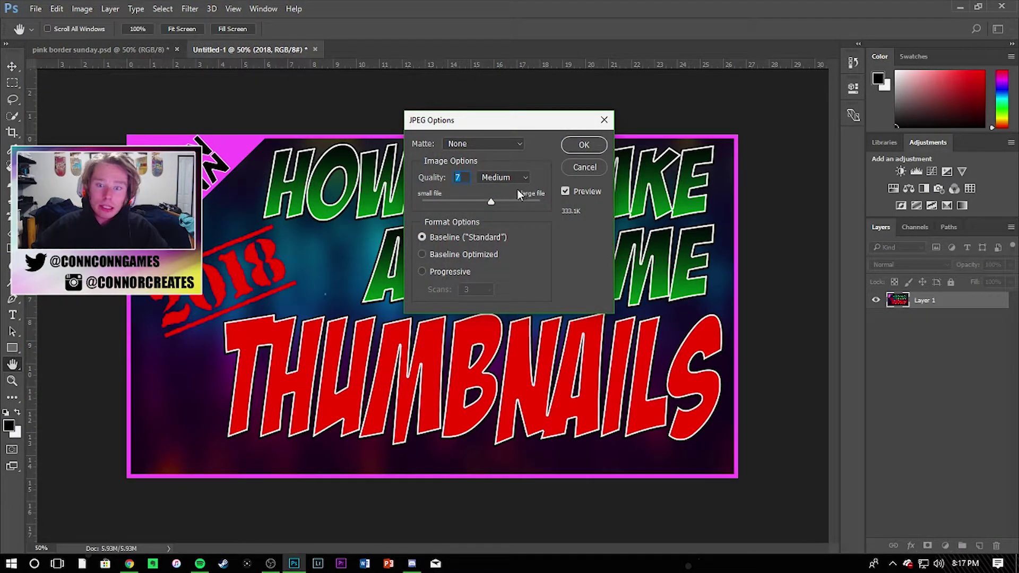
{"action": "left_click", "coordinate": [585, 146]}
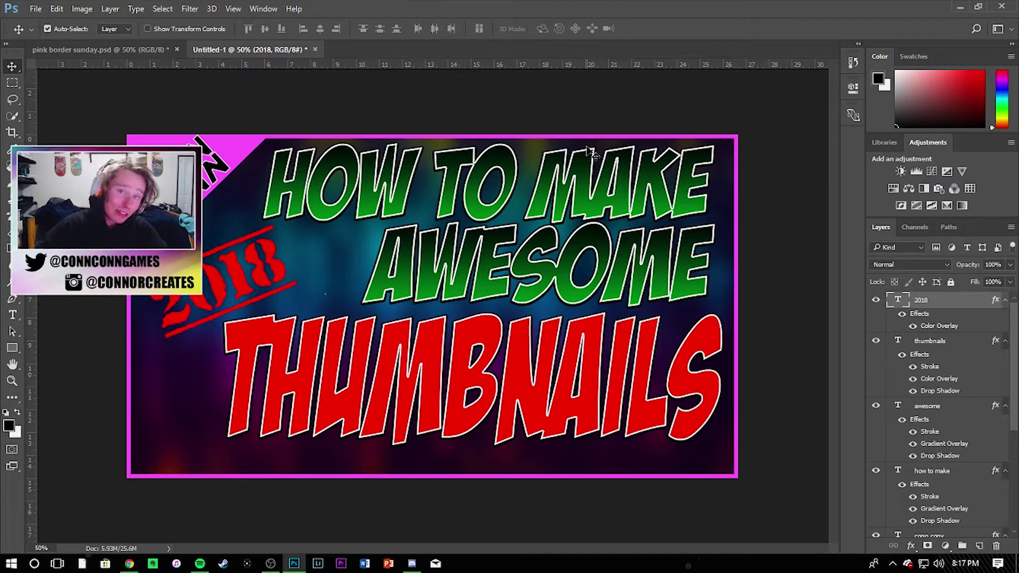